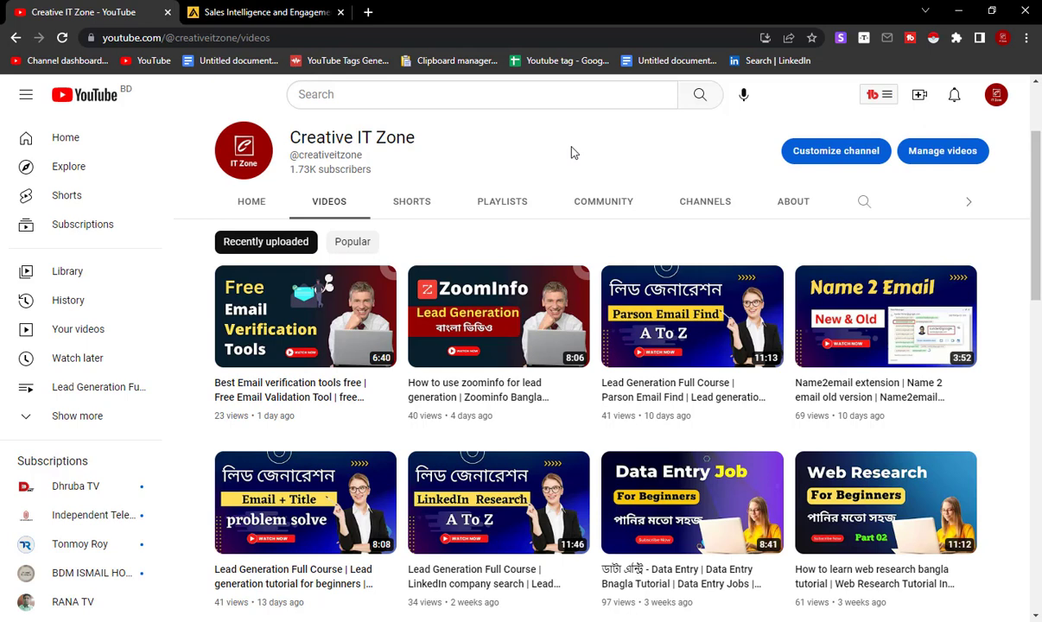
- Switch to the open Apollo.io page and look over its home page and sign-up options
key(ctrl+Tab)
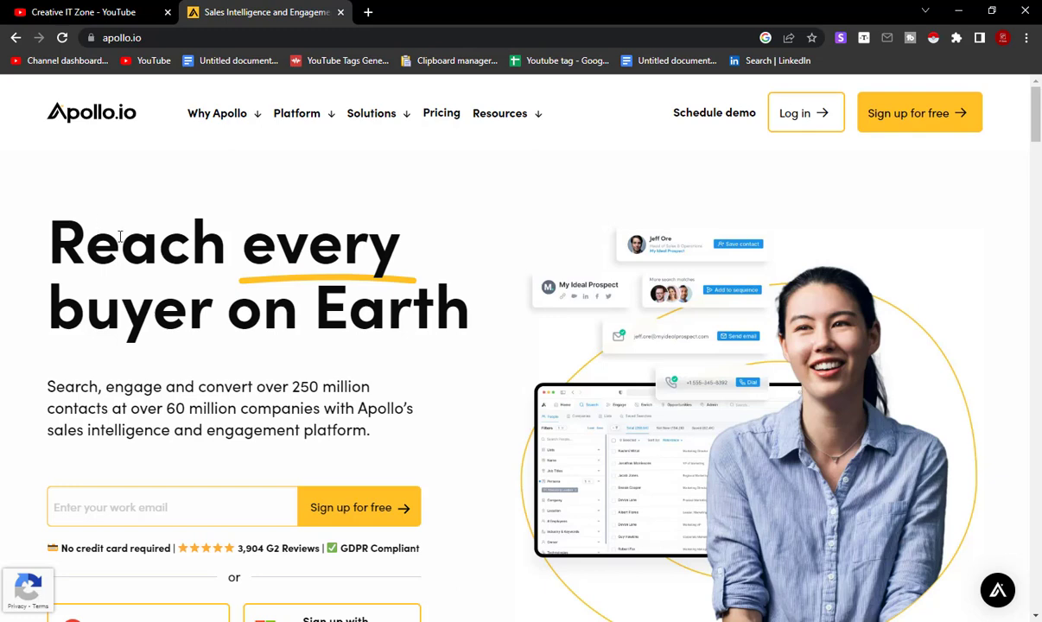
scroll(256, 290, down, 2)
scroll(281, 289, up, 2)
scroll(153, 272, down, 1)
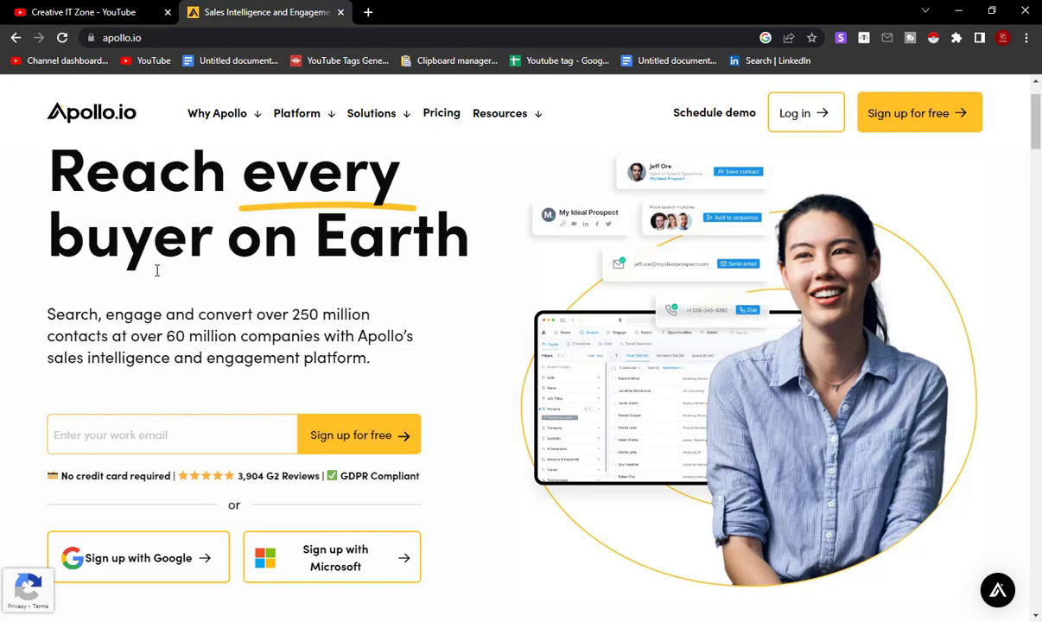
scroll(237, 270, up, 1)
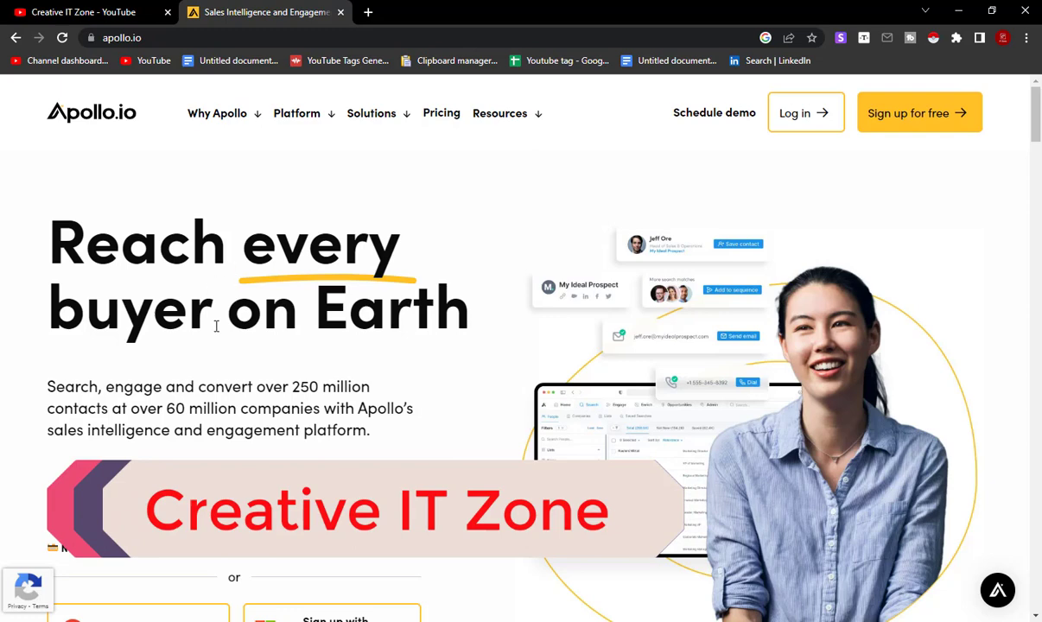
scroll(228, 328, down, 2)
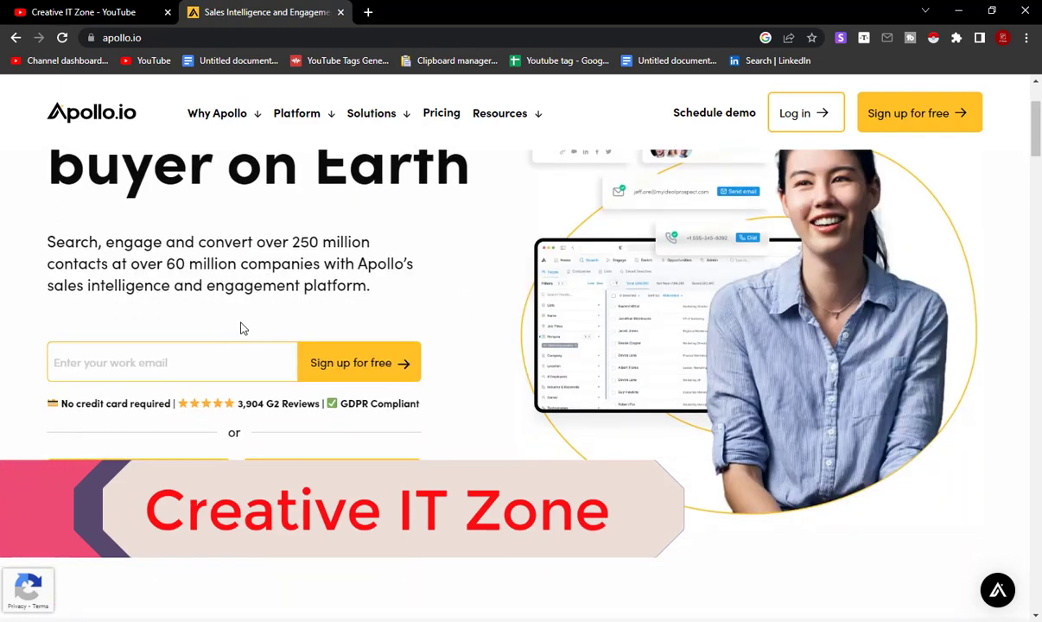
scroll(288, 330, up, 2)
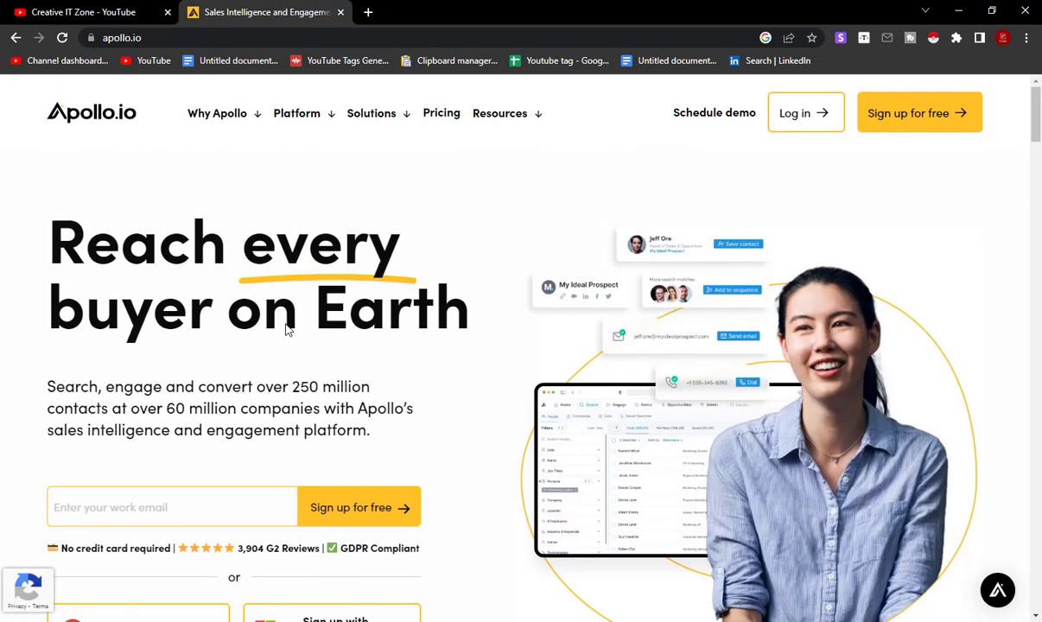
- Search Google for "apollo io" and open the Apollo.io Sales Intelligence and Engagement Platform site
click(86, 12)
click(268, 8)
click(340, 12)
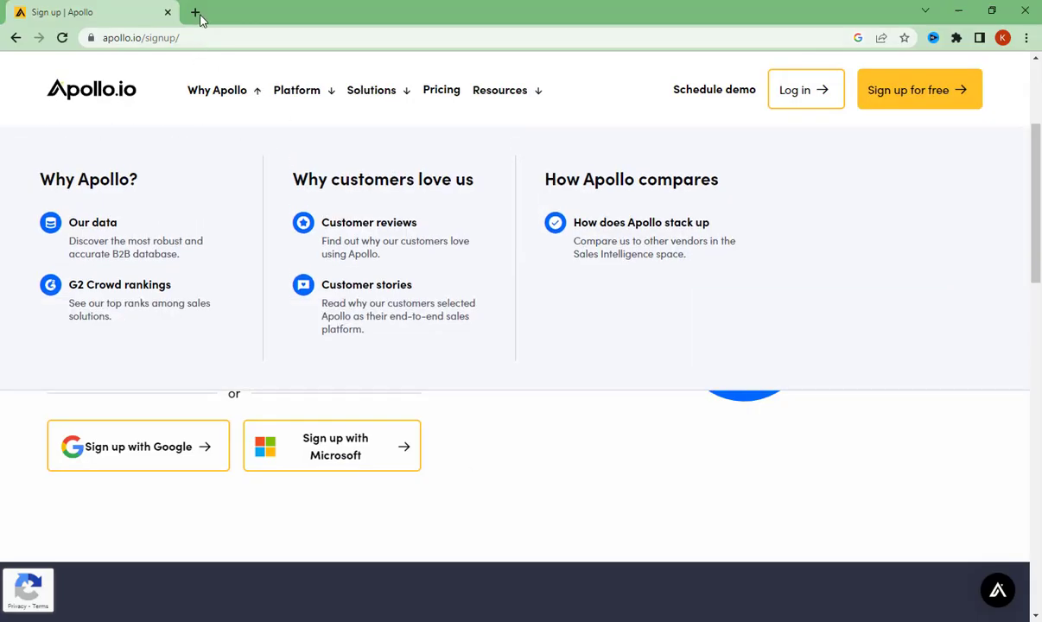
text(a)
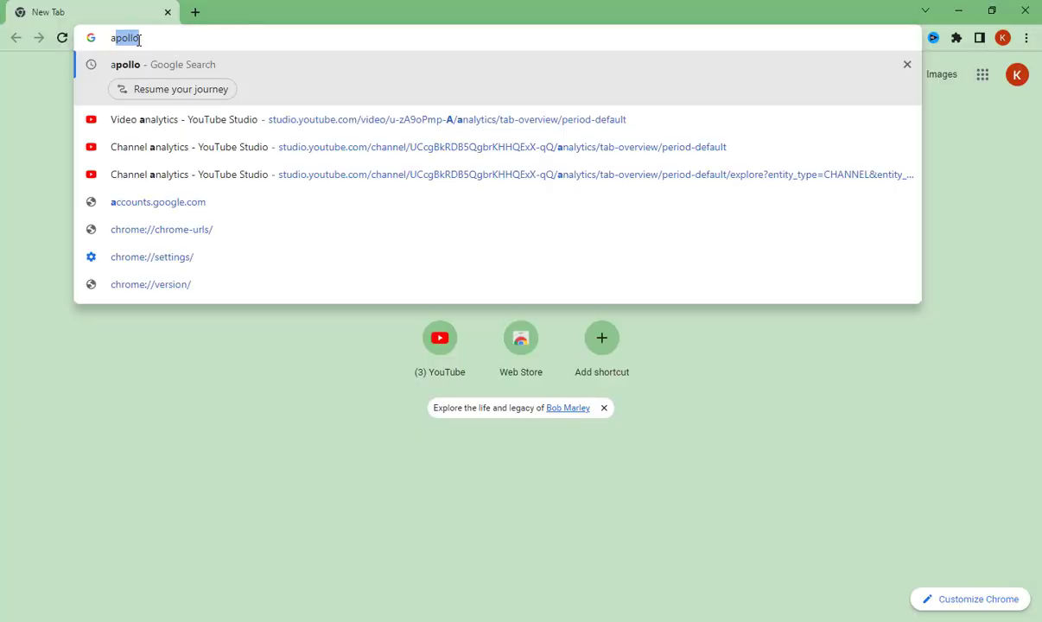
text(pollo)
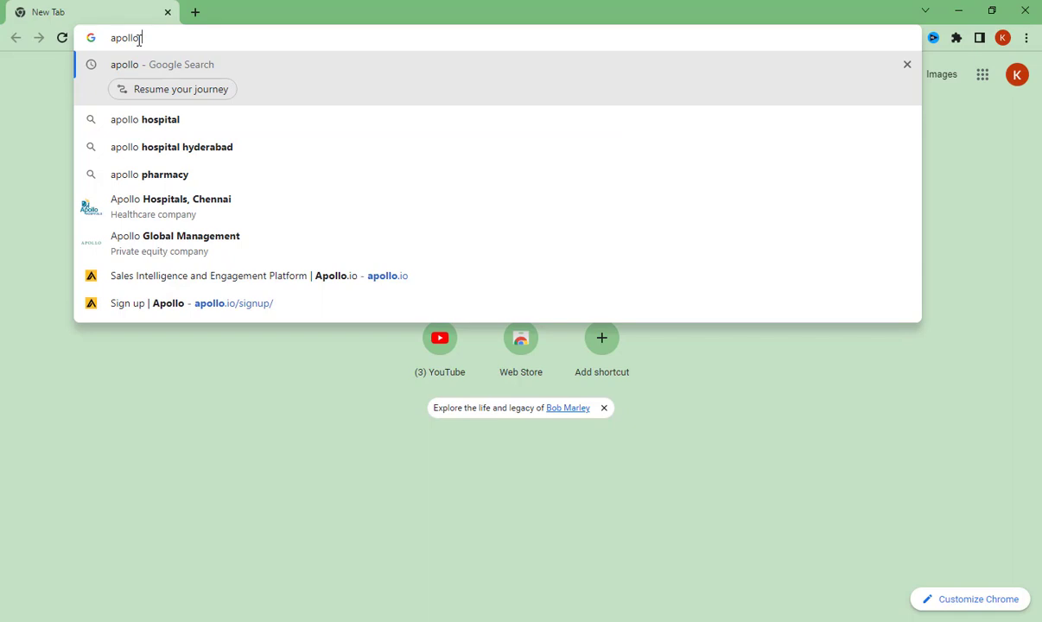
text( io)
key(Return)
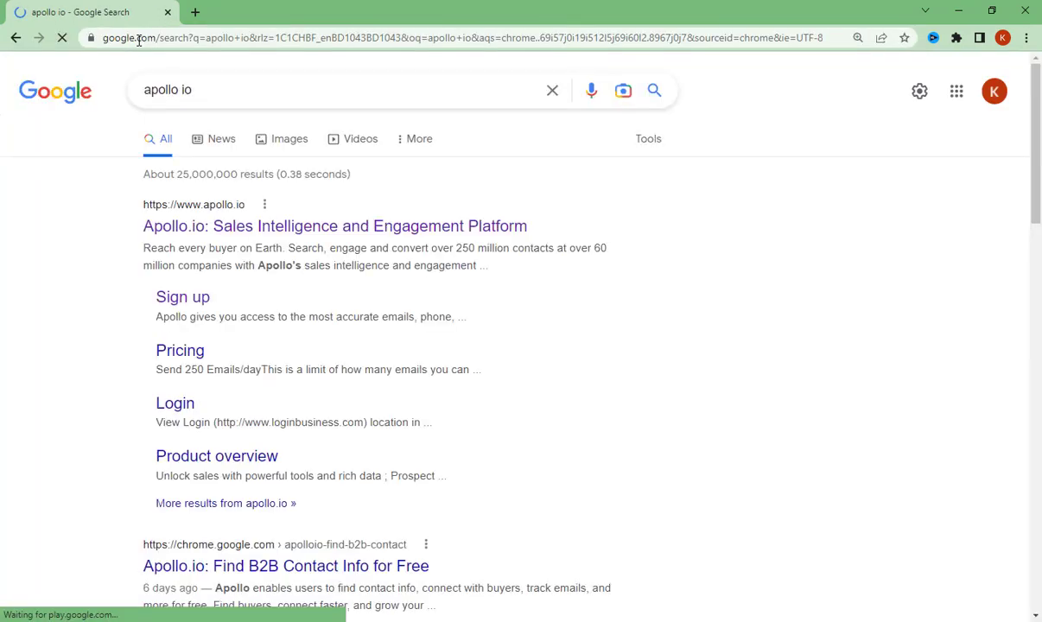
click(168, 228)
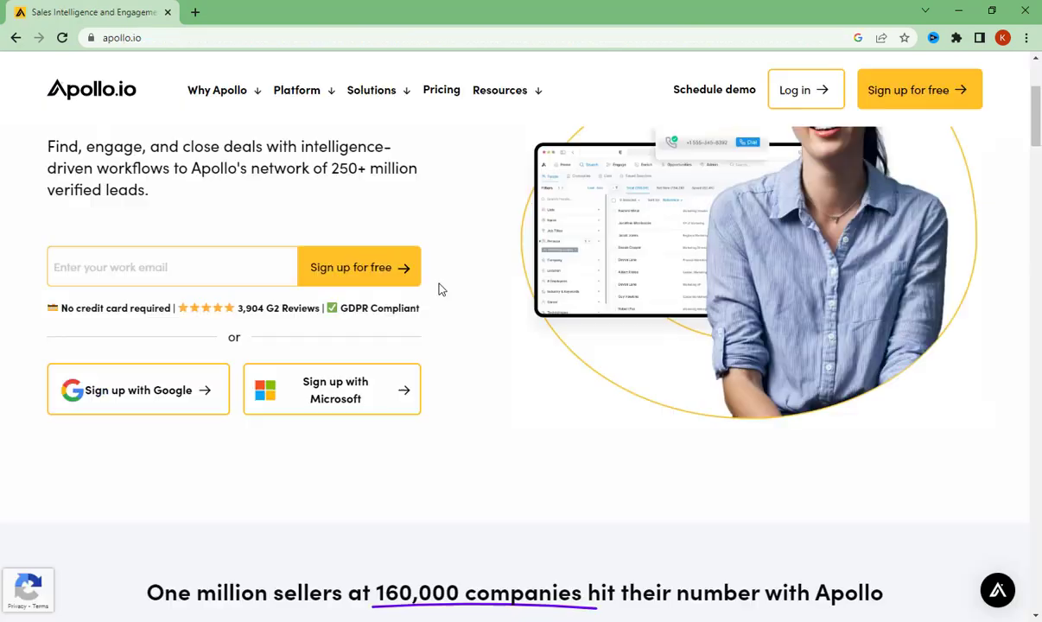
- Sign up for Apollo for free with the second listed Google account, granting the requested access, and skip the product tour
scroll(438, 289, up, 2)
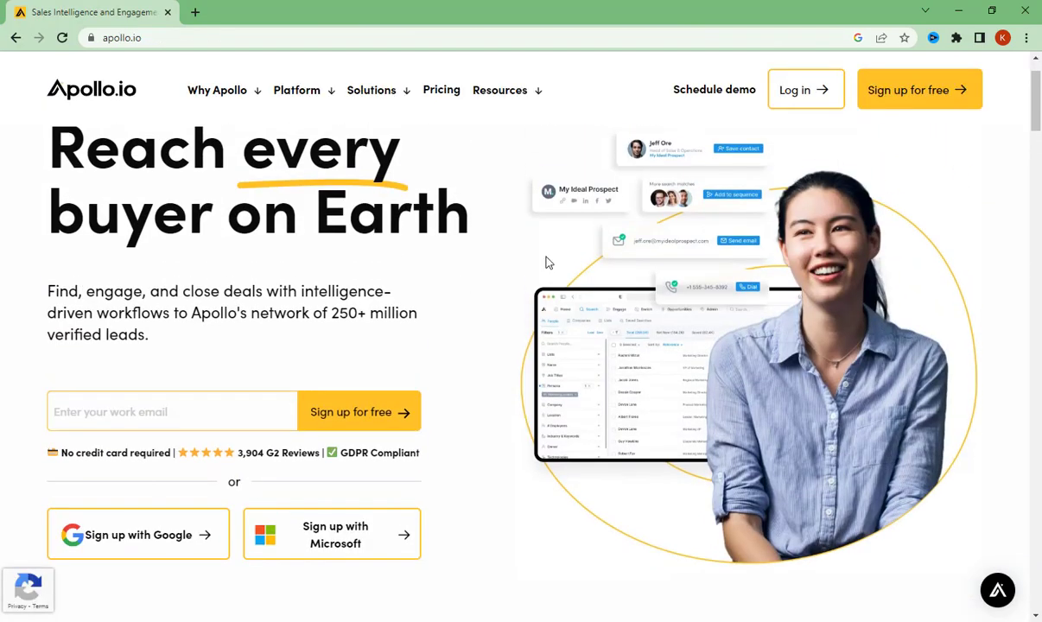
click(925, 104)
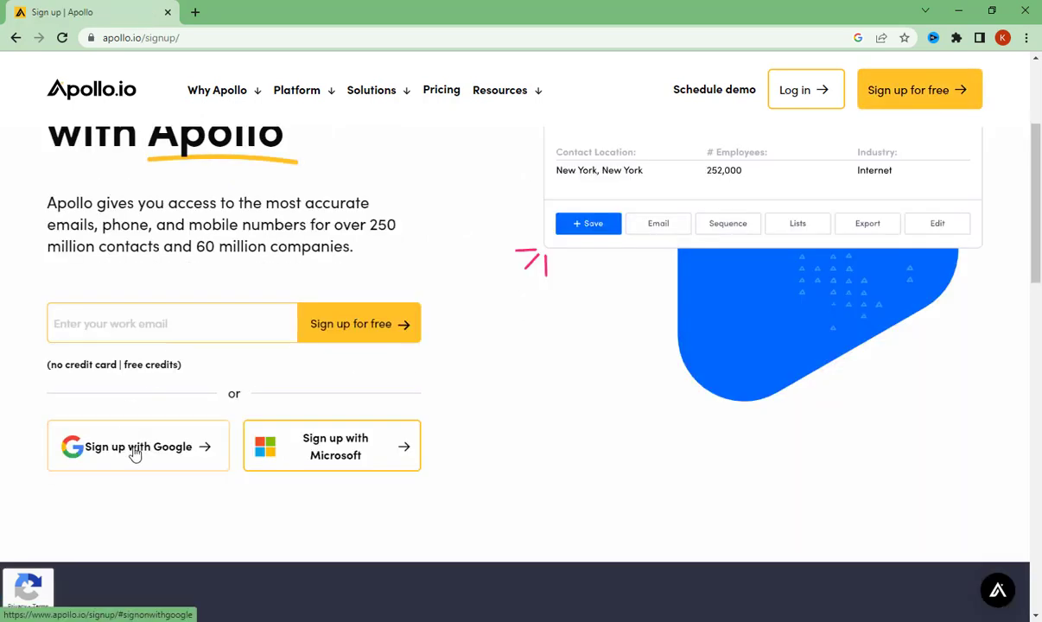
click(135, 455)
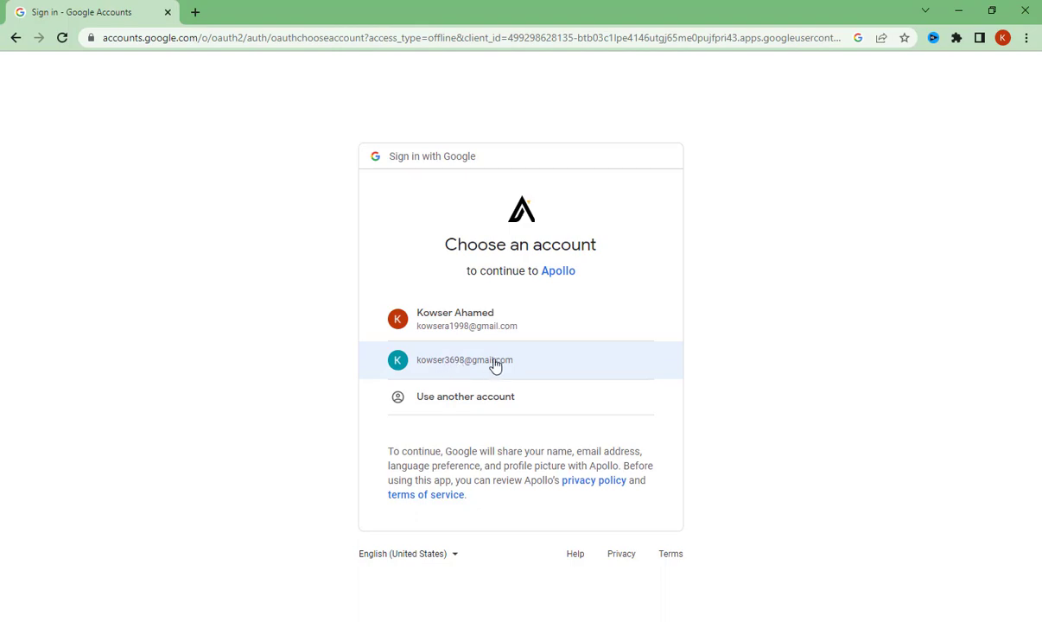
click(530, 361)
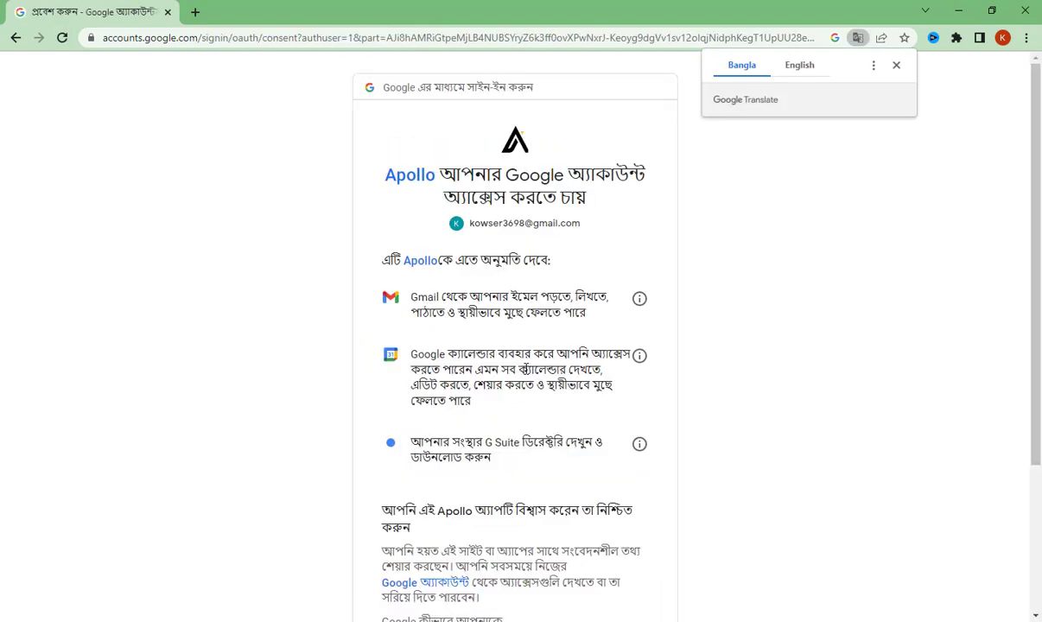
scroll(535, 367, down, 3)
click(615, 518)
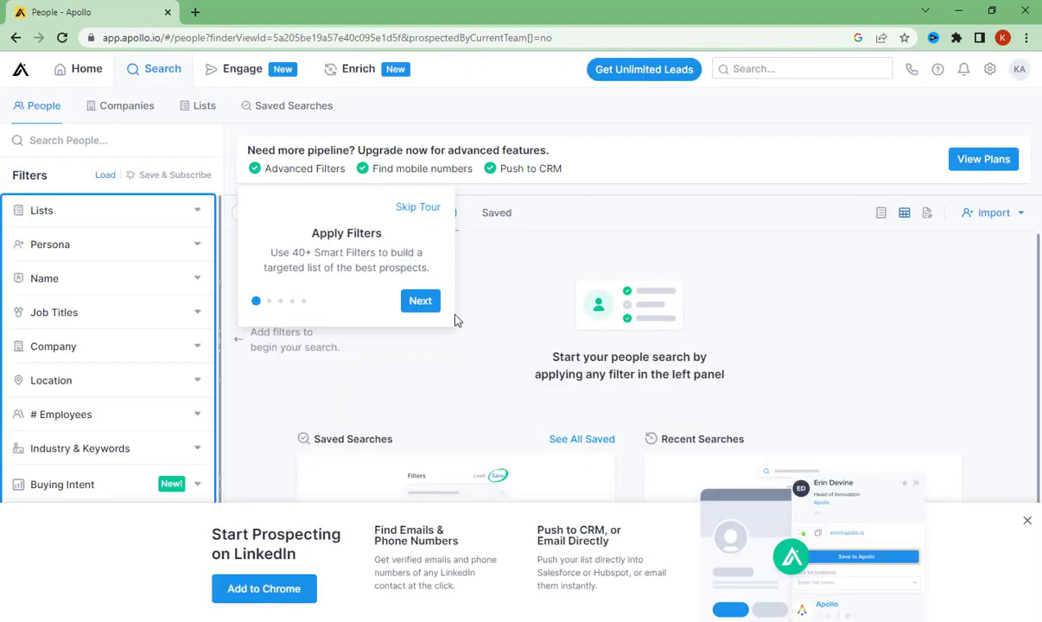
click(420, 302)
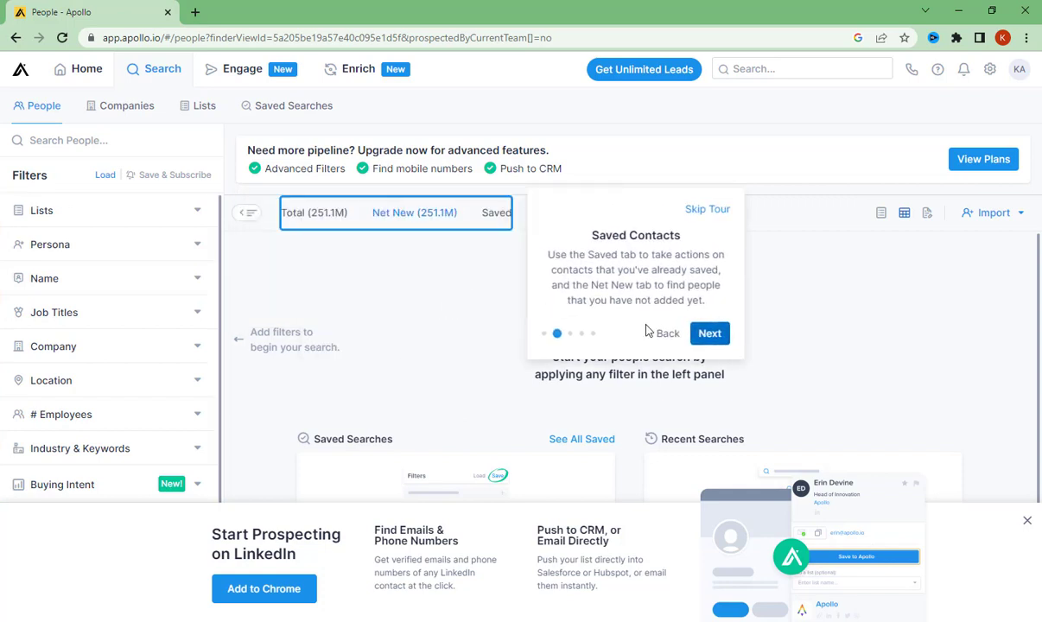
click(711, 211)
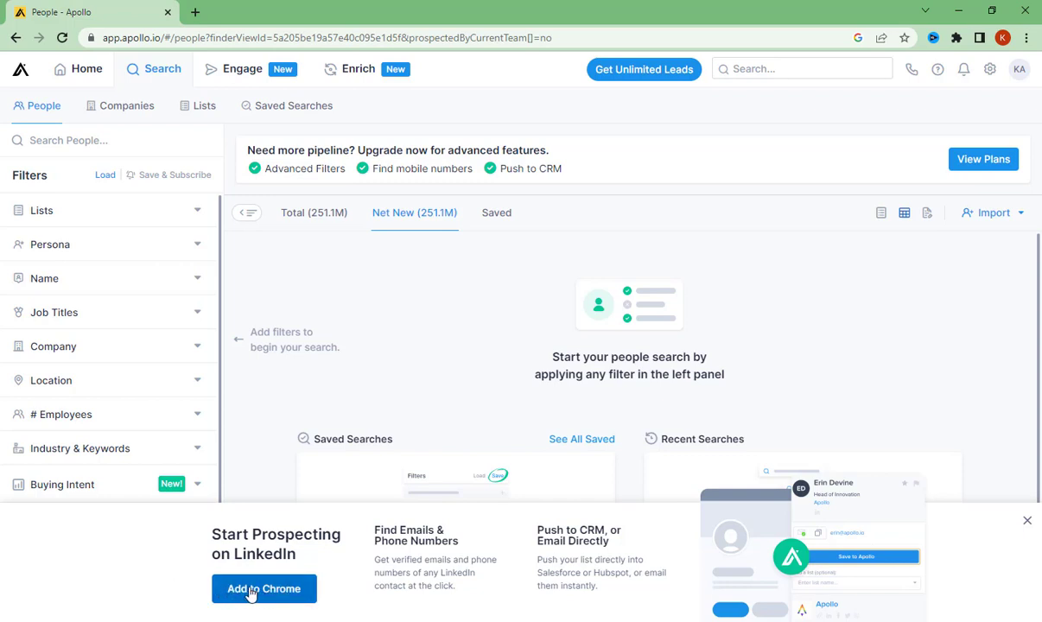
- Search Google for "apollo io extension" in a new tab and open the extension's Chrome Web Store page
click(194, 11)
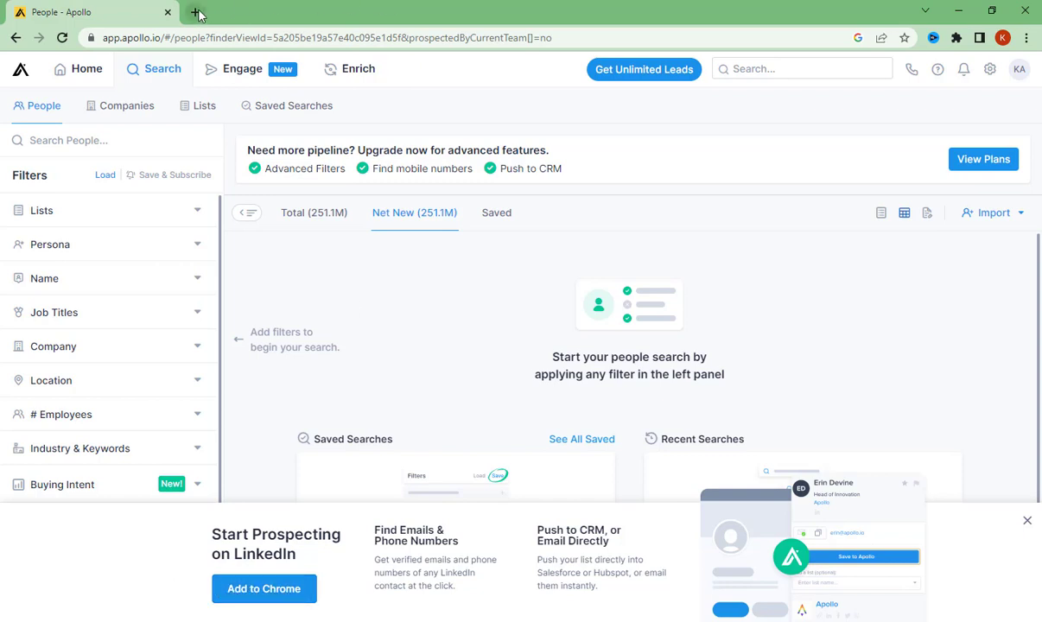
text(a)
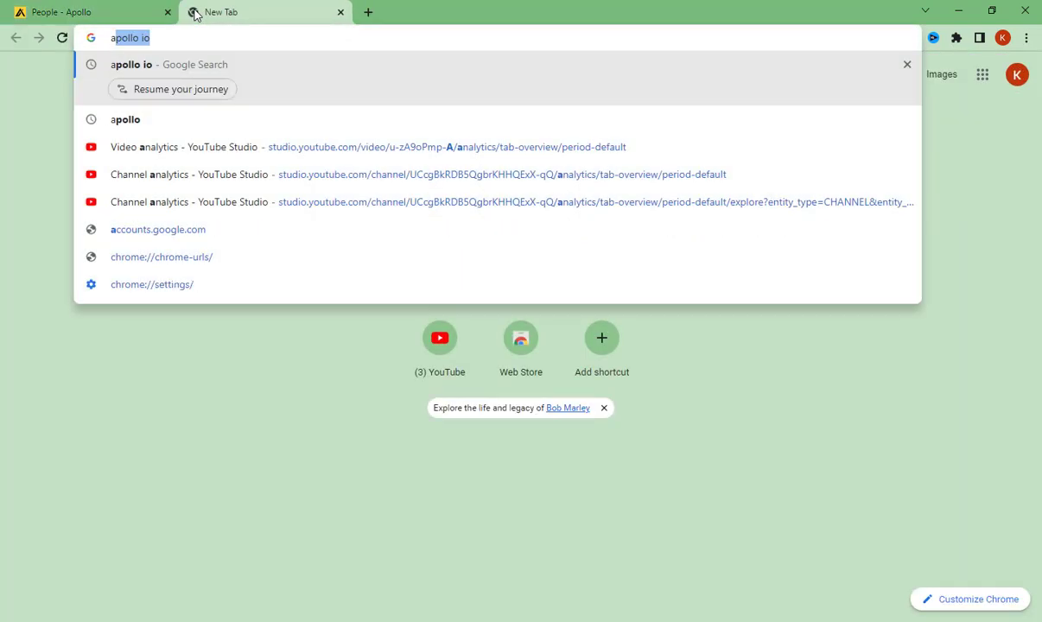
text(pollo)
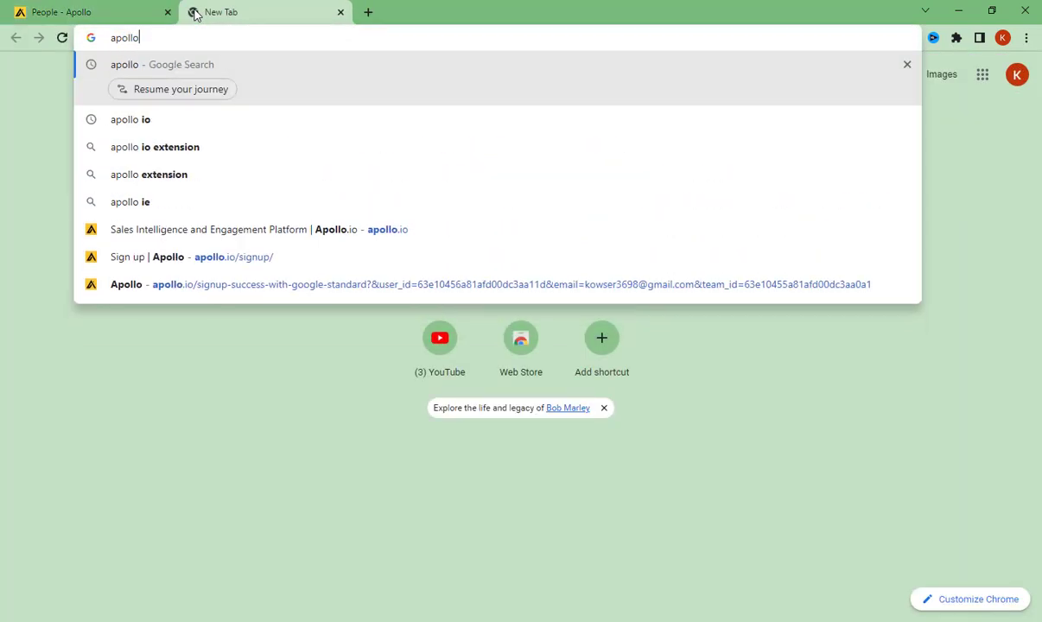
text( io e)
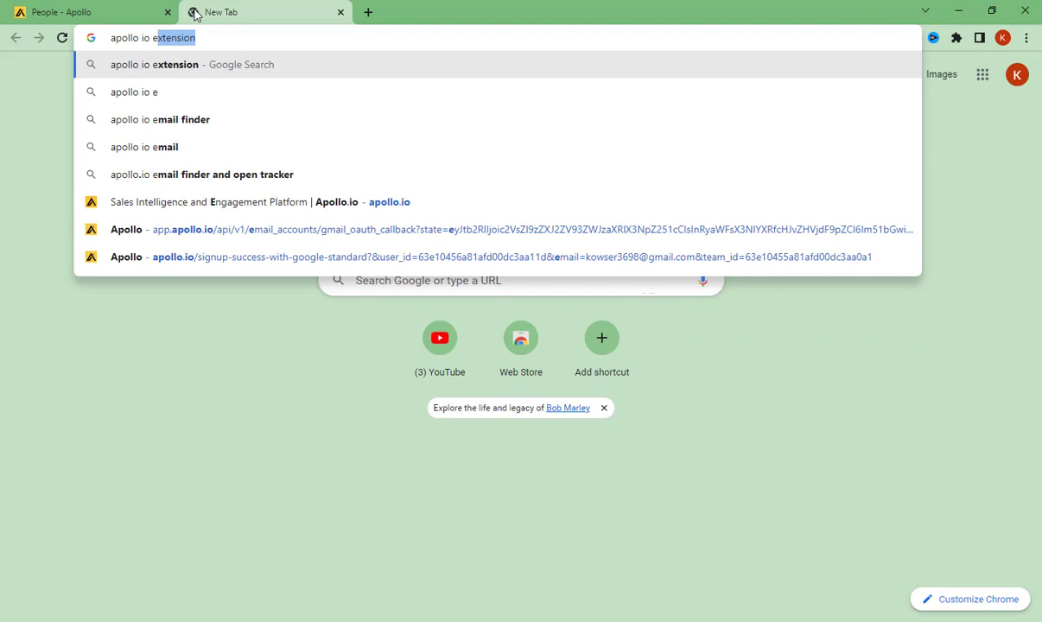
click(223, 68)
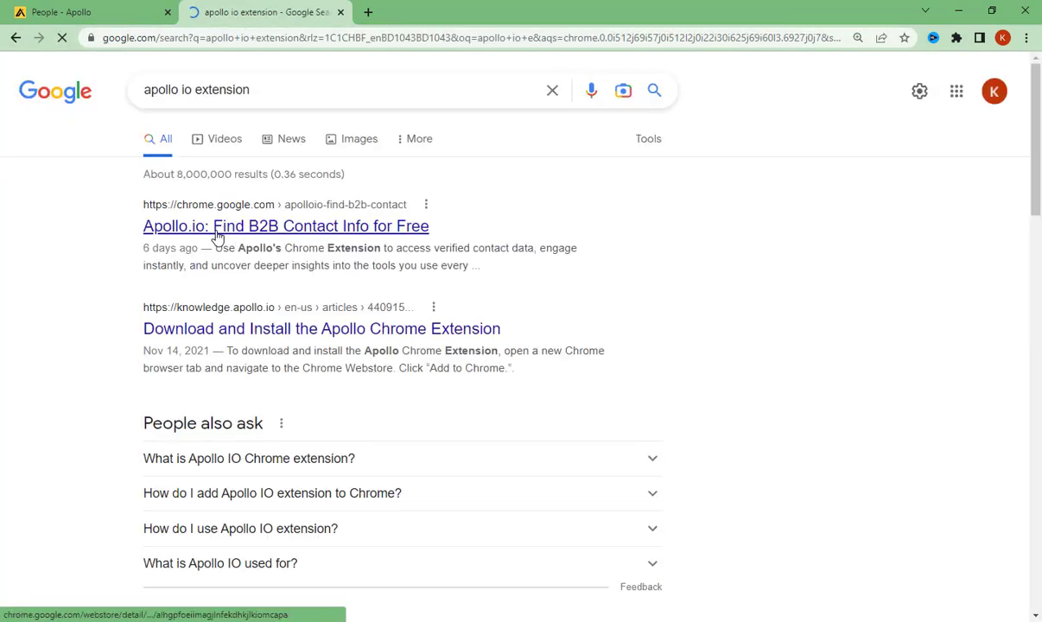
click(217, 235)
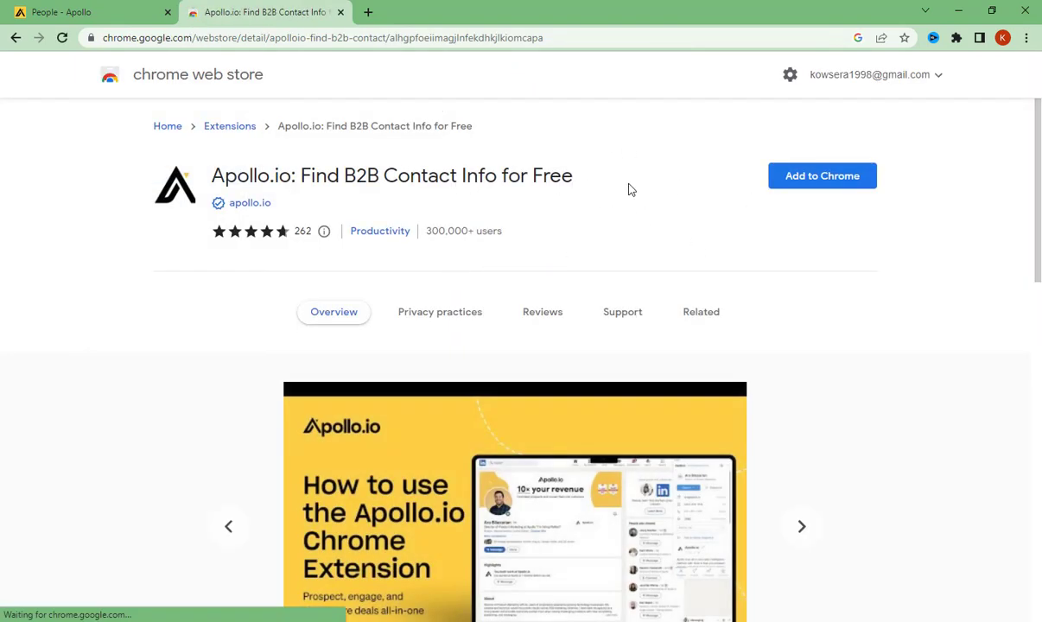
- Go to the extension's store page from Apollo's "Start Prospecting on LinkedIn" banner and add the extension to Chrome
click(76, 11)
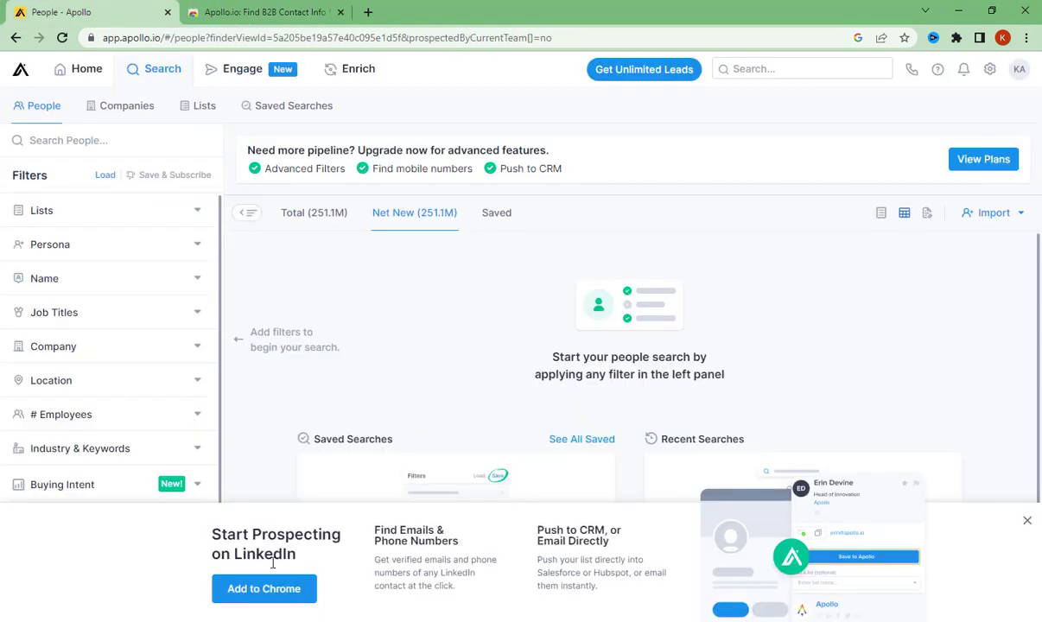
click(262, 589)
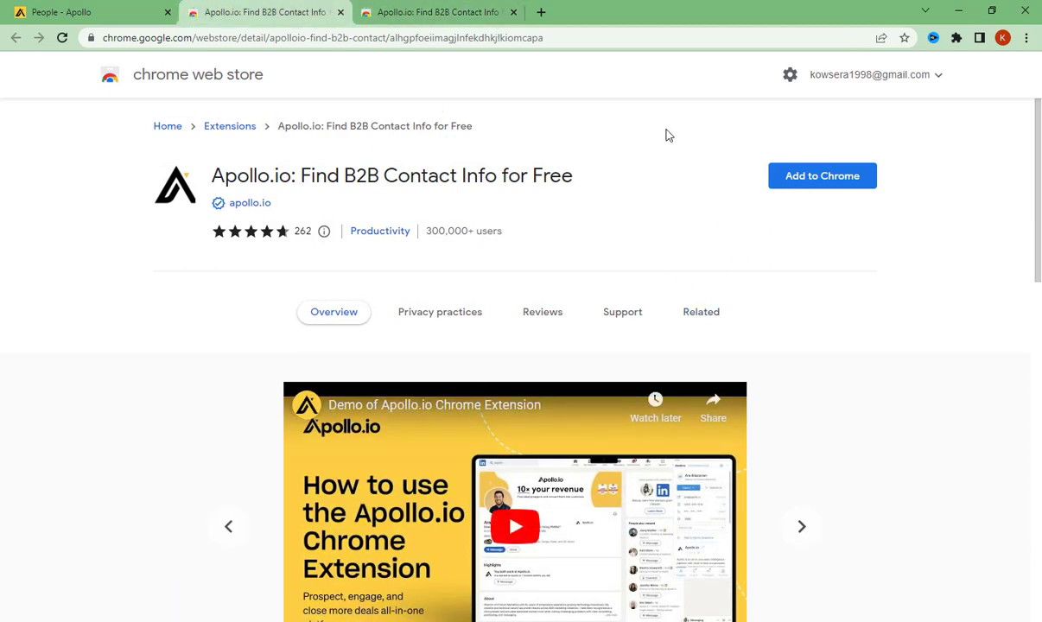
click(800, 175)
click(556, 223)
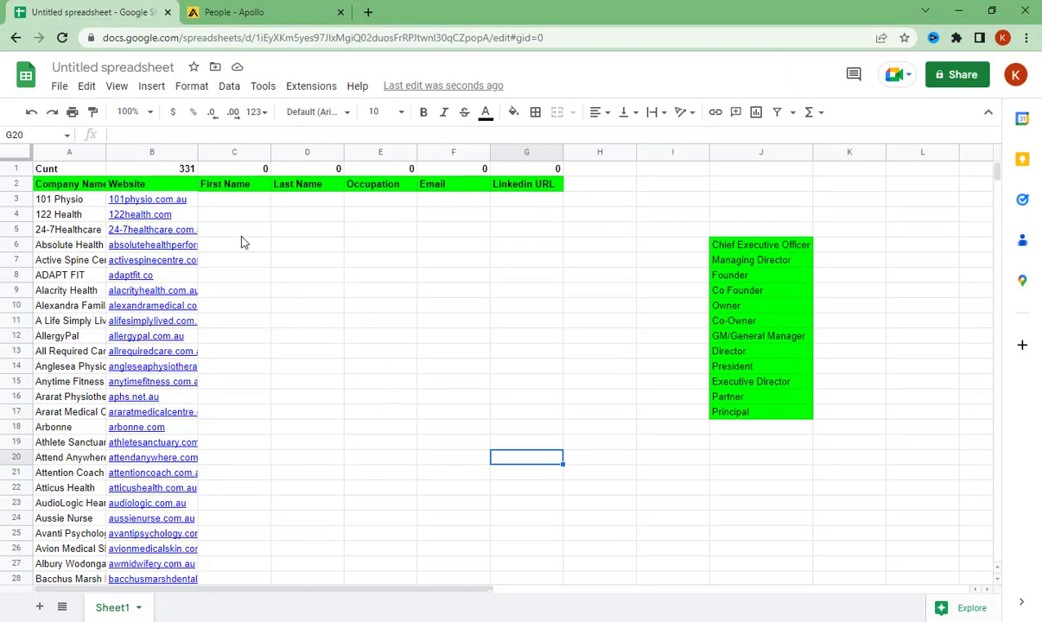
- Examine the spreadsheet's company websites and the list of target job titles in column J
mouse_move(193, 199)
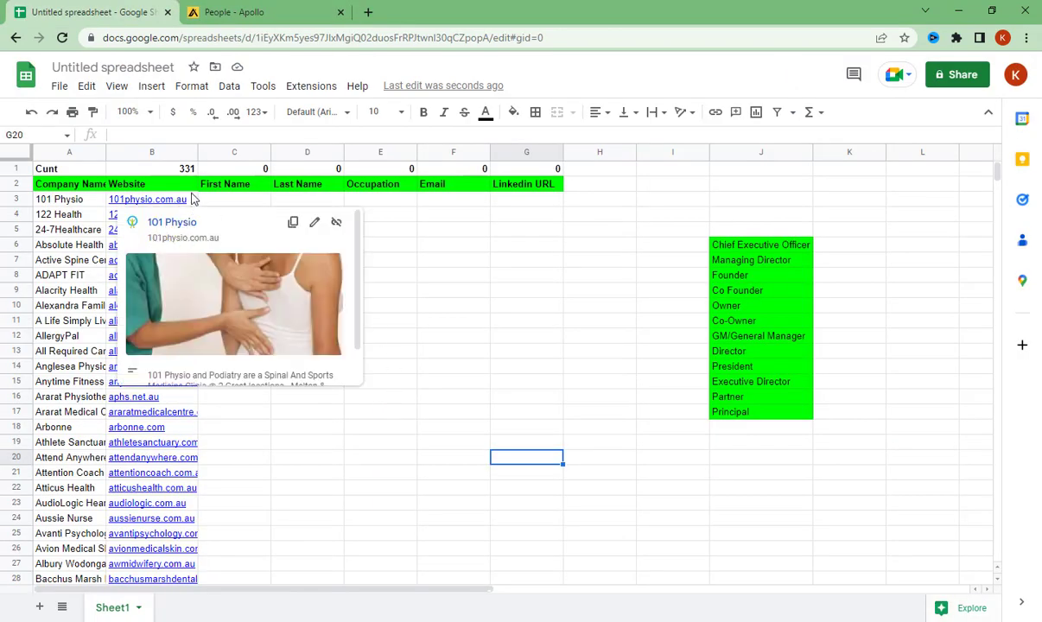
click(466, 250)
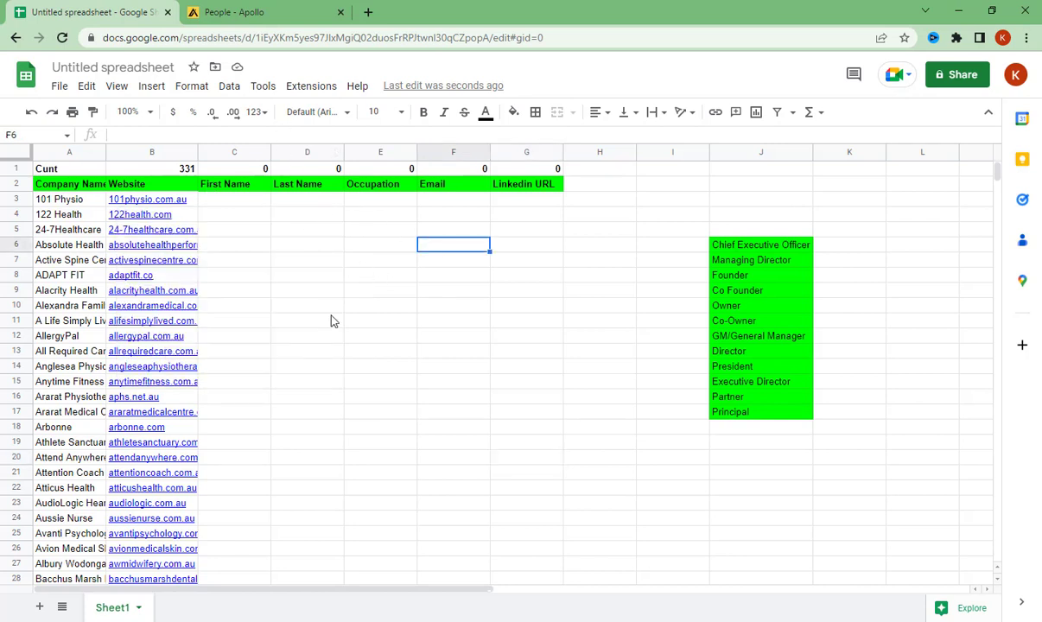
drag(777, 246, 751, 419)
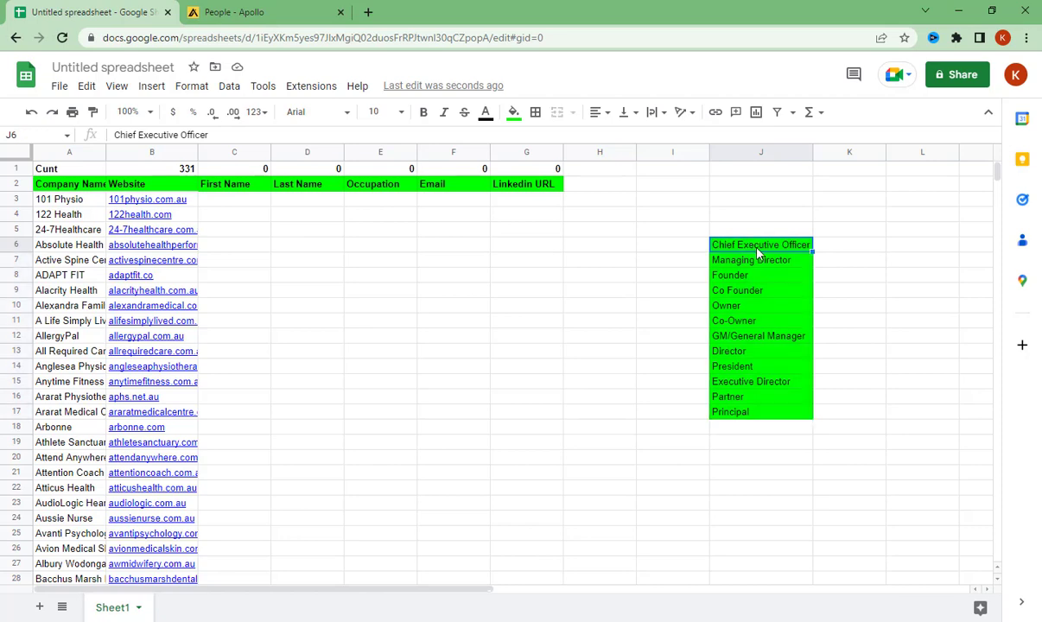
- Switch to Apollo's People search and examine the Name and Job Titles filter options
key(ctrl+Tab)
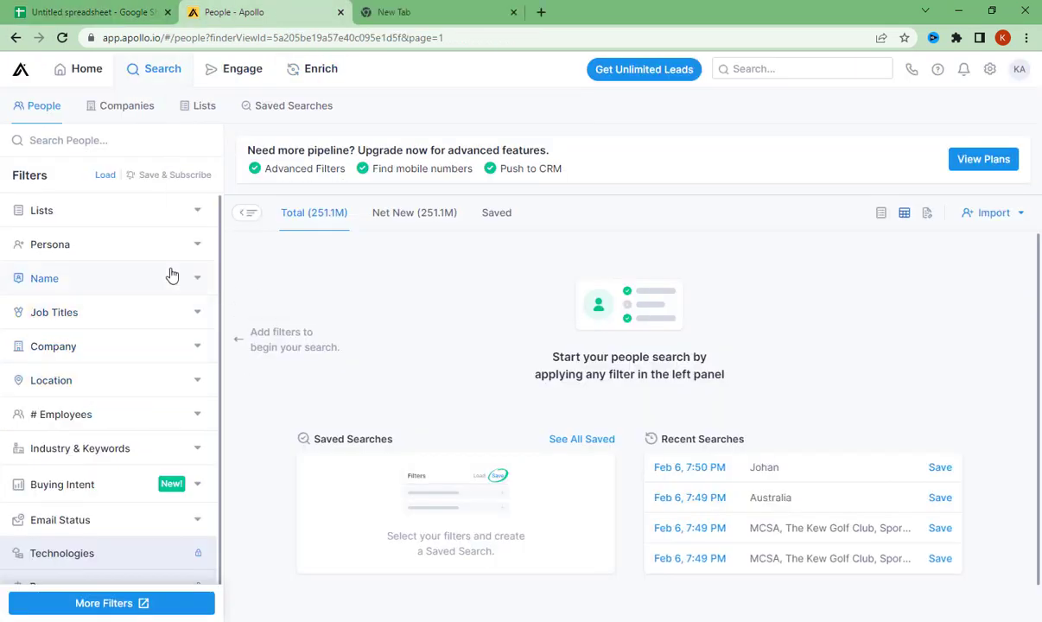
drag(14, 179, 41, 175)
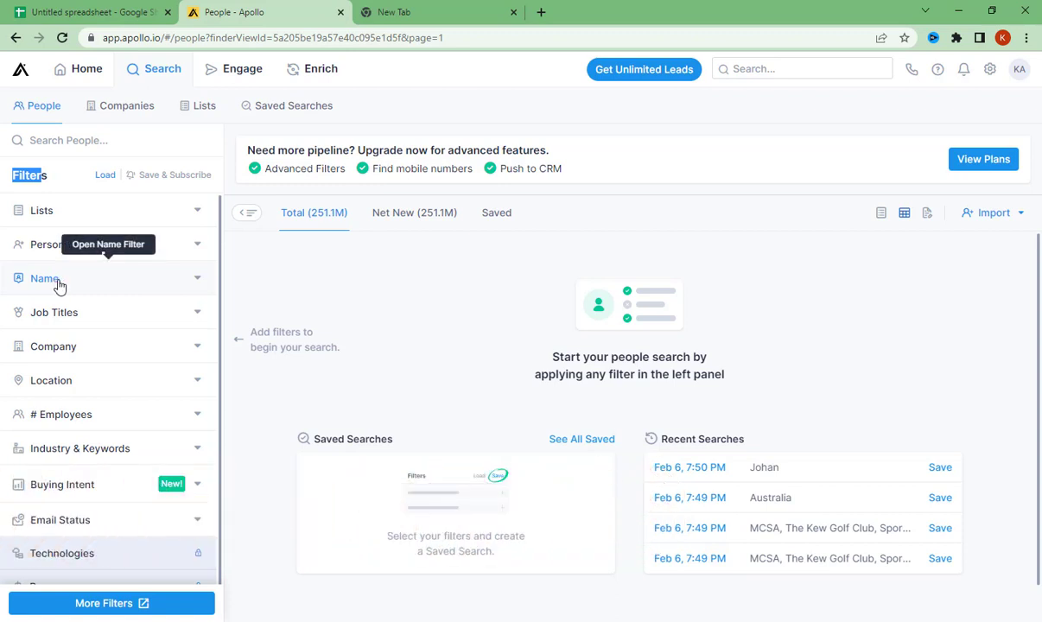
click(53, 285)
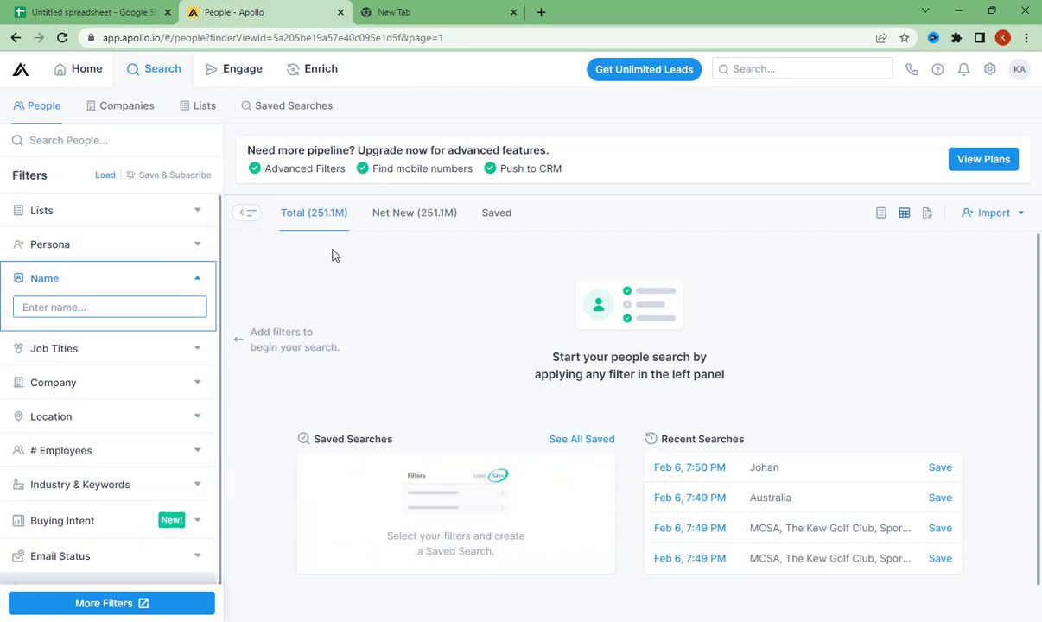
click(196, 280)
click(39, 313)
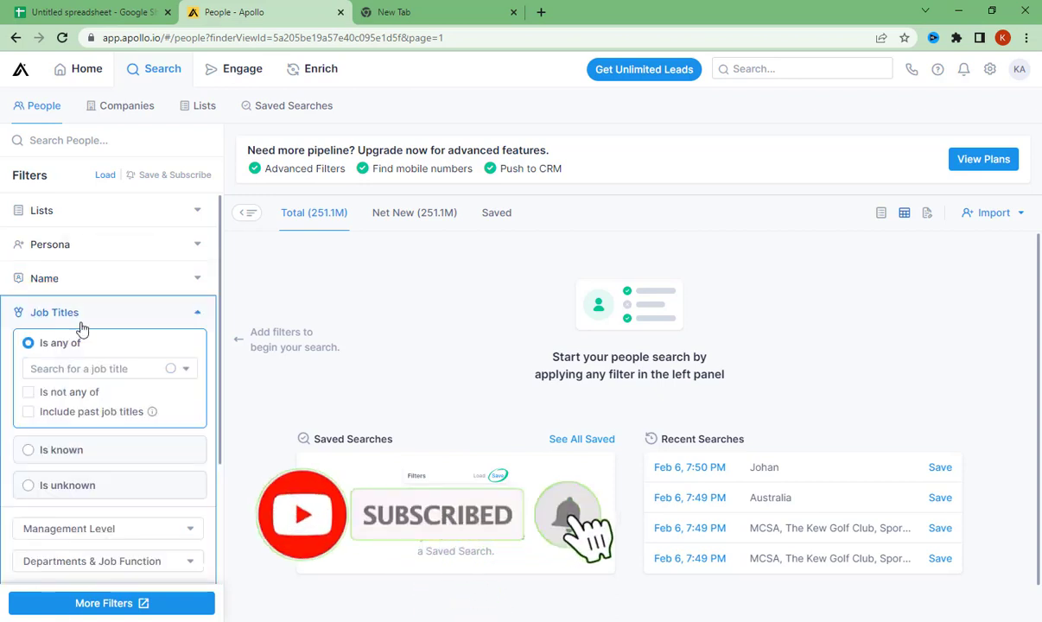
scroll(102, 298, down, 1)
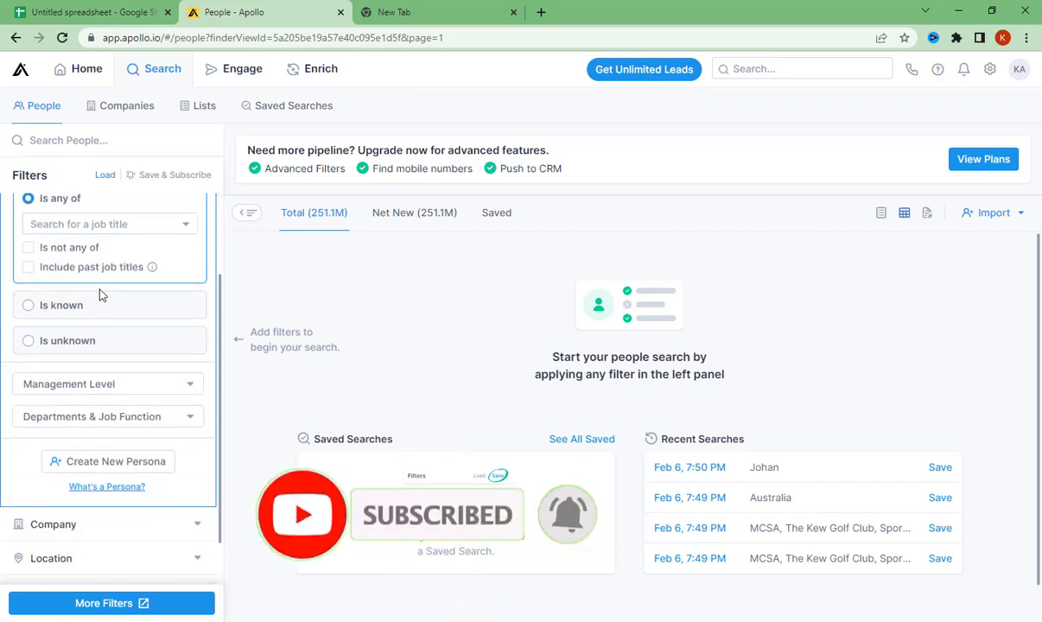
scroll(104, 294, up, 2)
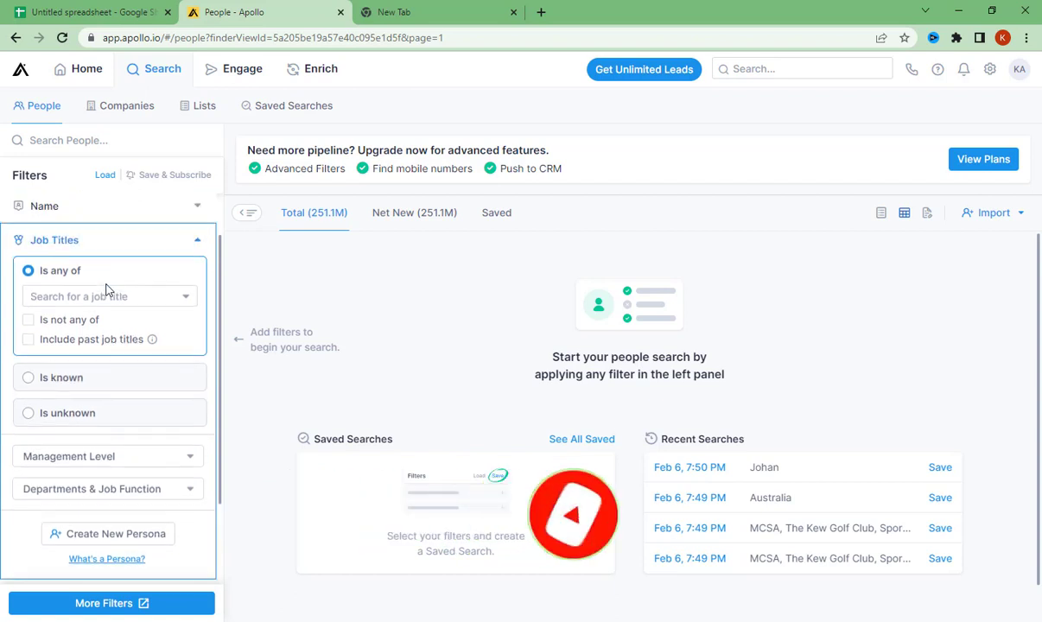
- Add the copied title Chief Executive Officer to the Job Titles filter
click(56, 295)
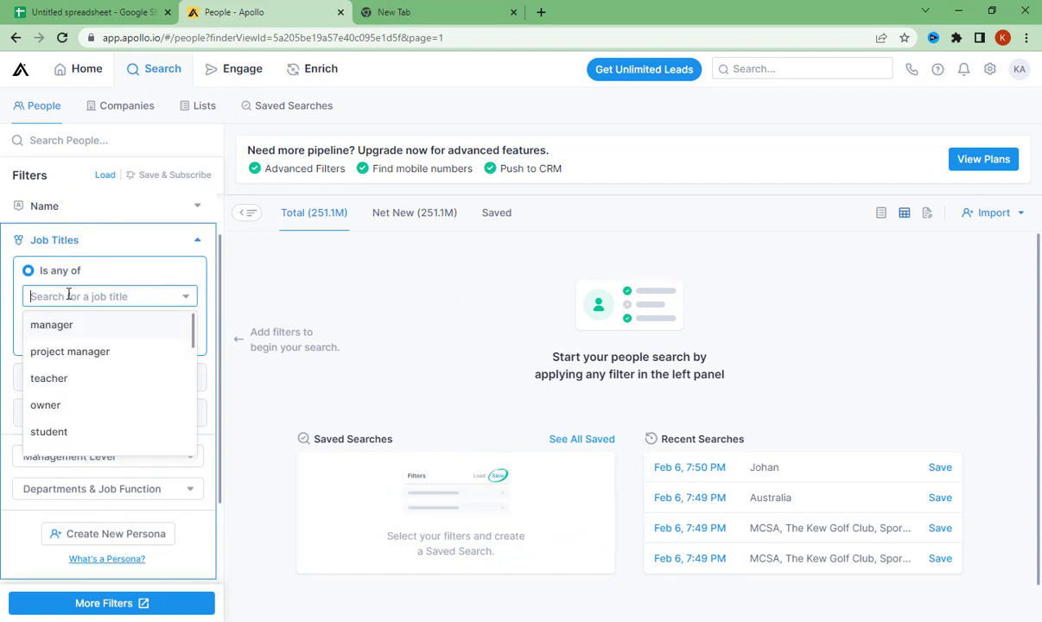
text(Chief Executive Officer)
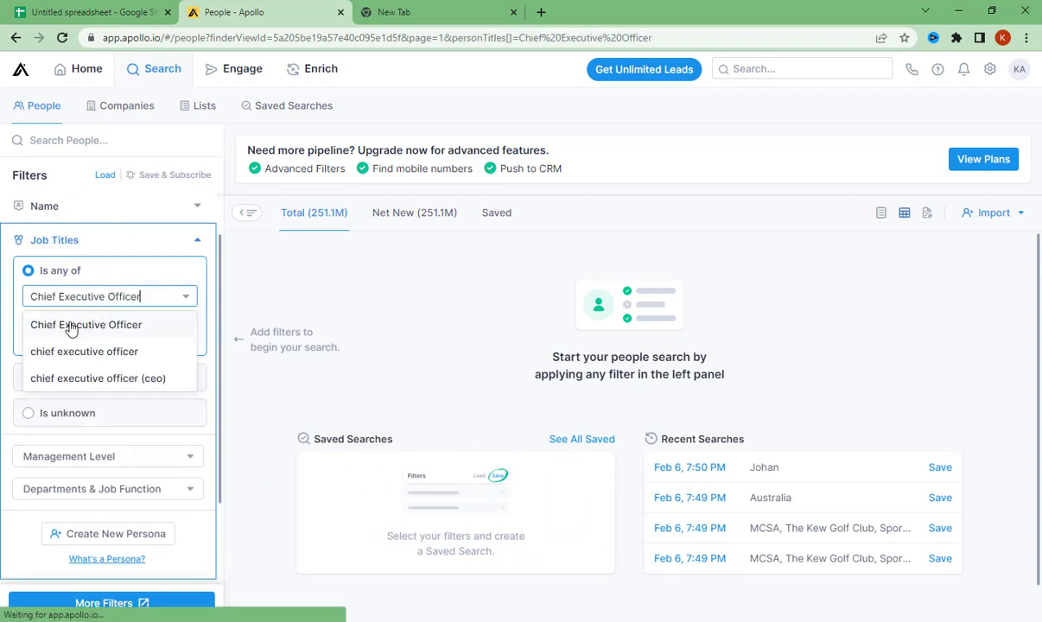
click(73, 325)
- Copy Managing Director from the spreadsheet's title list, add it to Apollo's Job Titles filter, and return to the spreadsheet
key(ctrl+1)
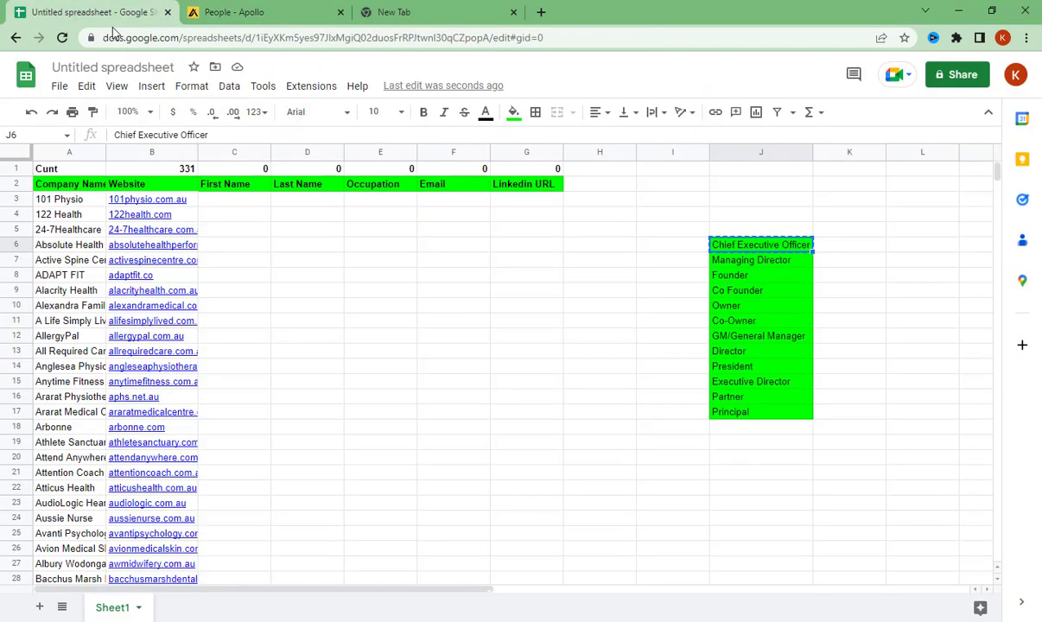
click(748, 269)
key(ctrl+c)
key(ctrl+2)
key(ctrl+v)
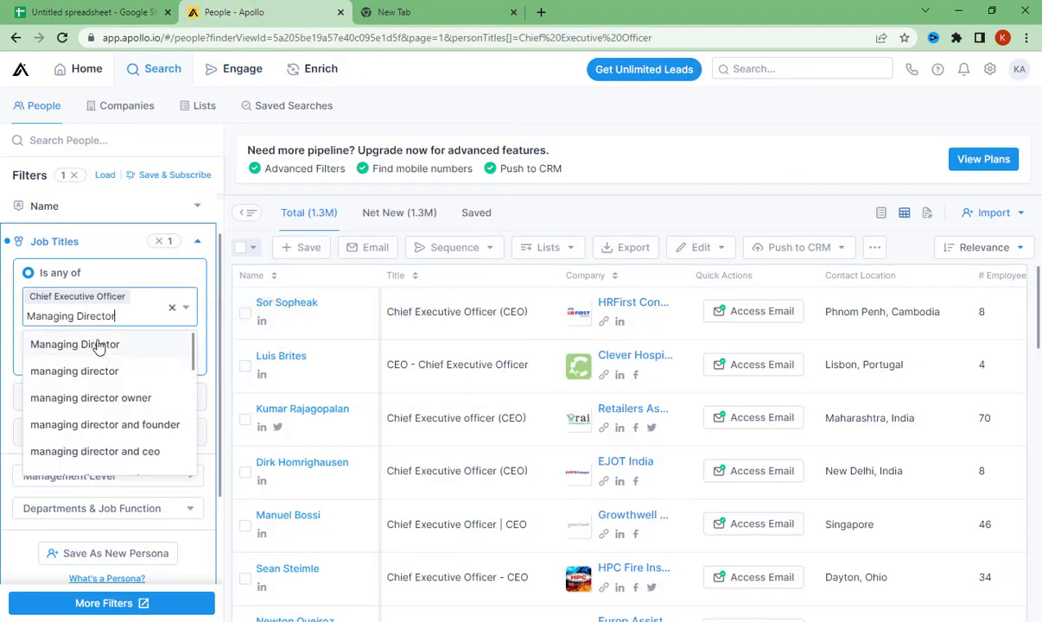
click(99, 346)
click(95, 13)
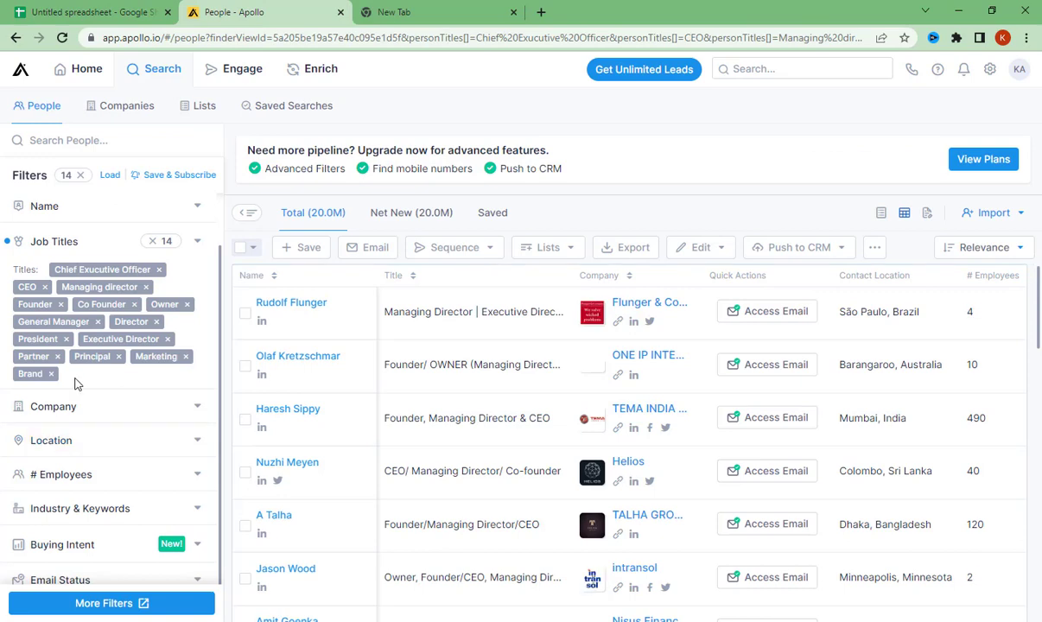
- Remove the Brand and Marketing titles from the Job Titles filter
click(51, 373)
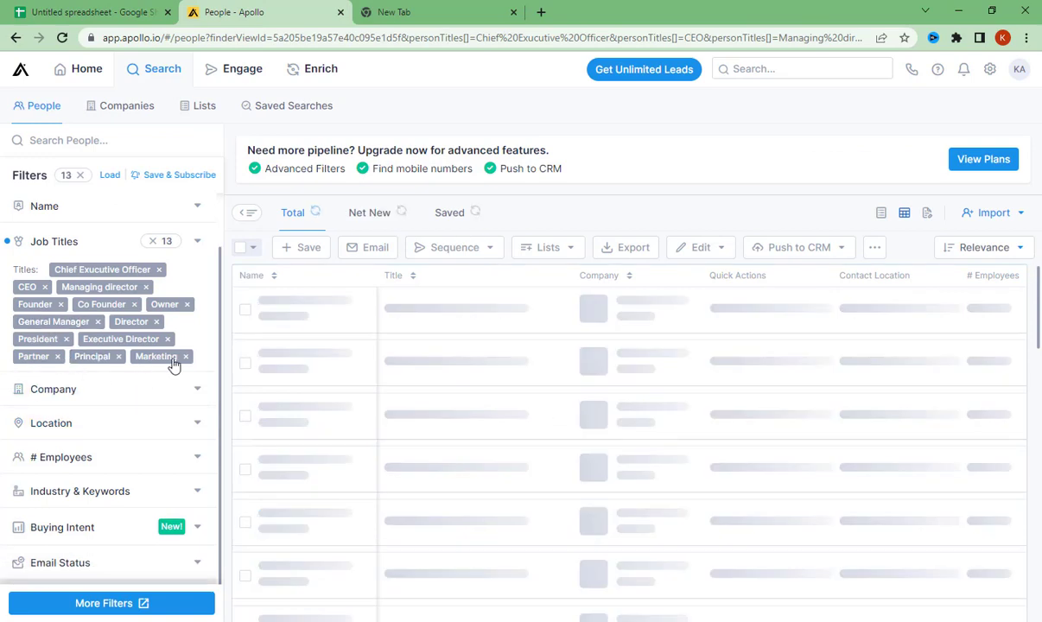
click(185, 356)
- Examine the Company filter's options and collapse the filter again
scroll(87, 363, down, 1)
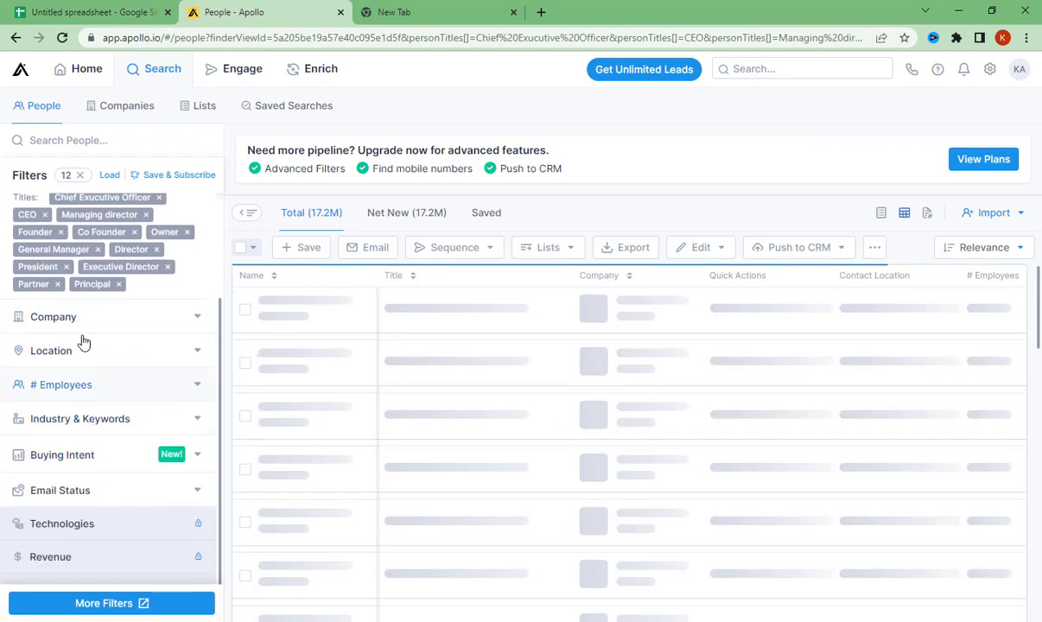
click(76, 315)
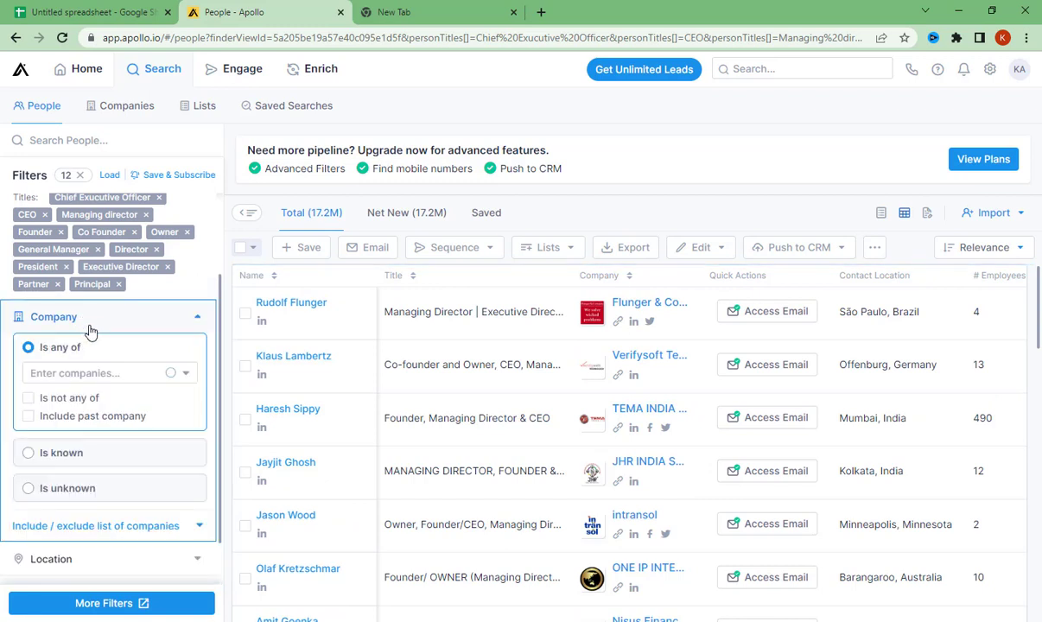
click(93, 374)
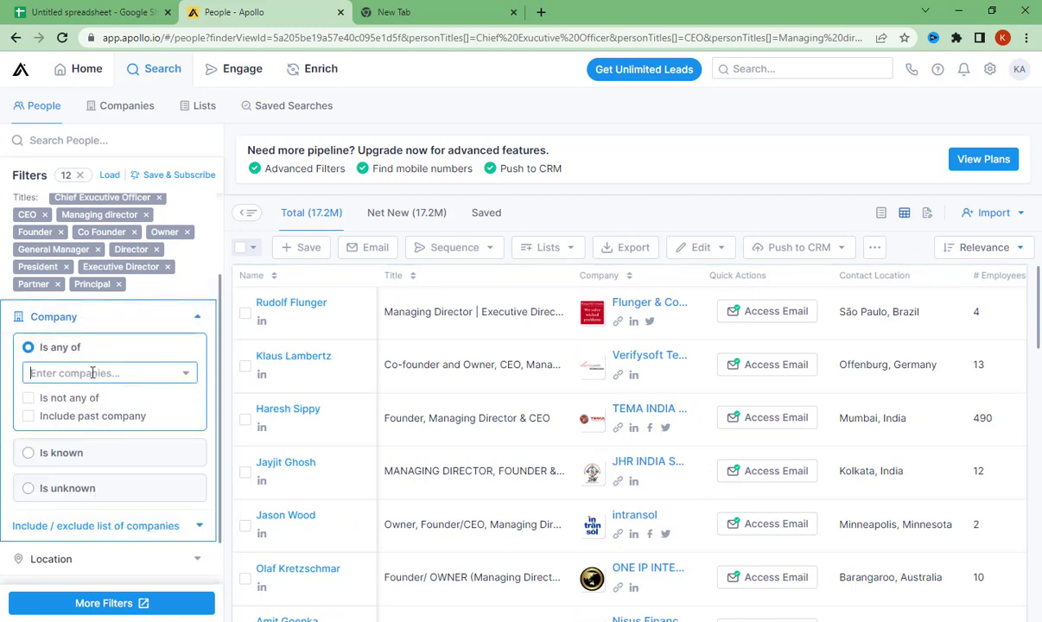
click(199, 319)
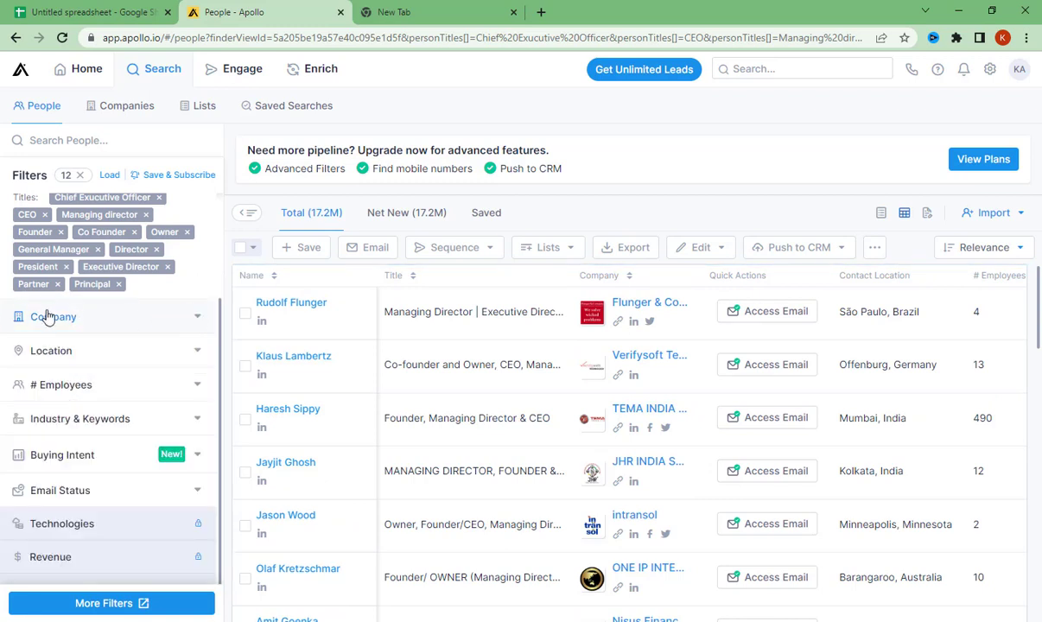
- Restrict the contacts' Location filter to the region Australia
click(85, 354)
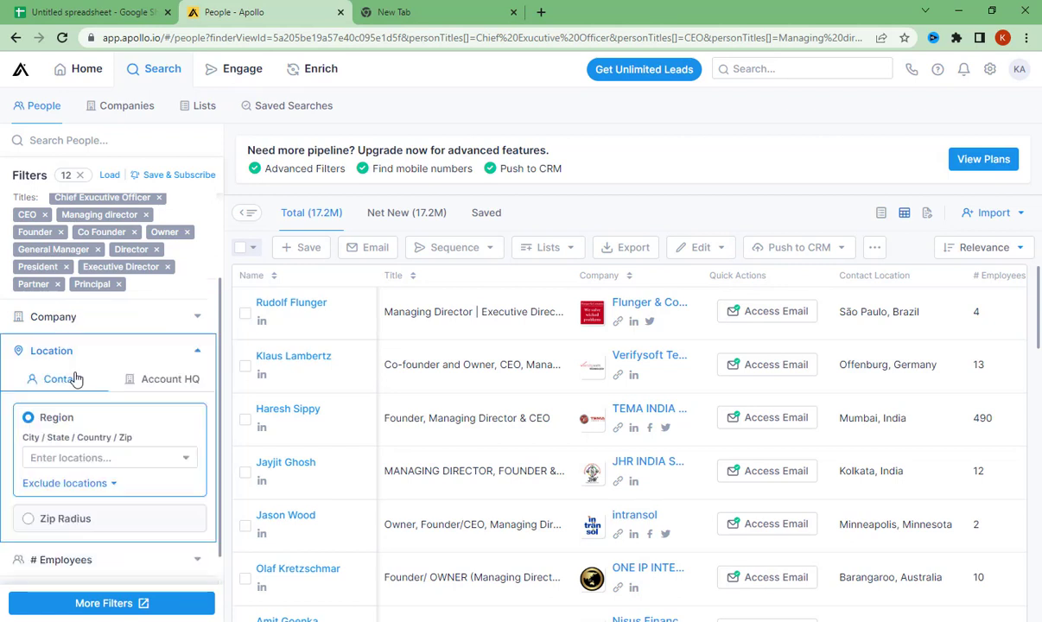
click(66, 458)
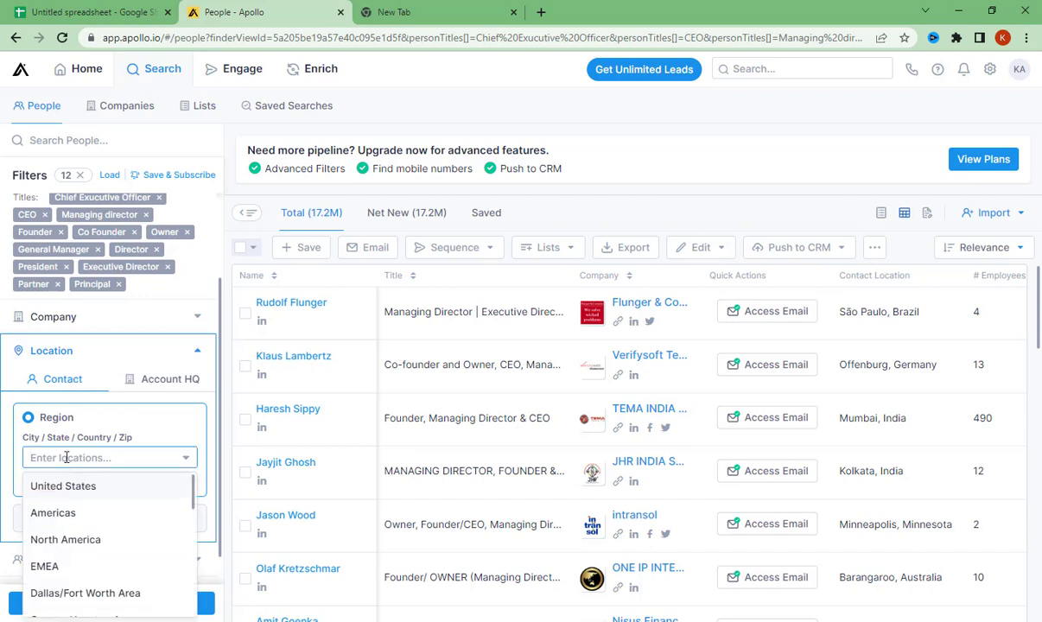
text(au)
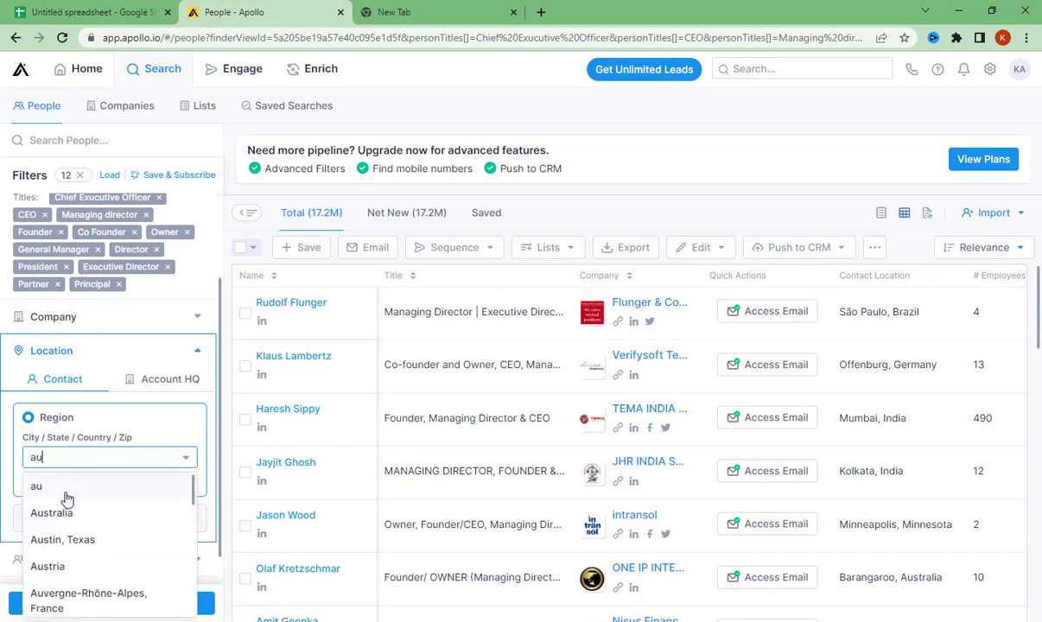
click(100, 515)
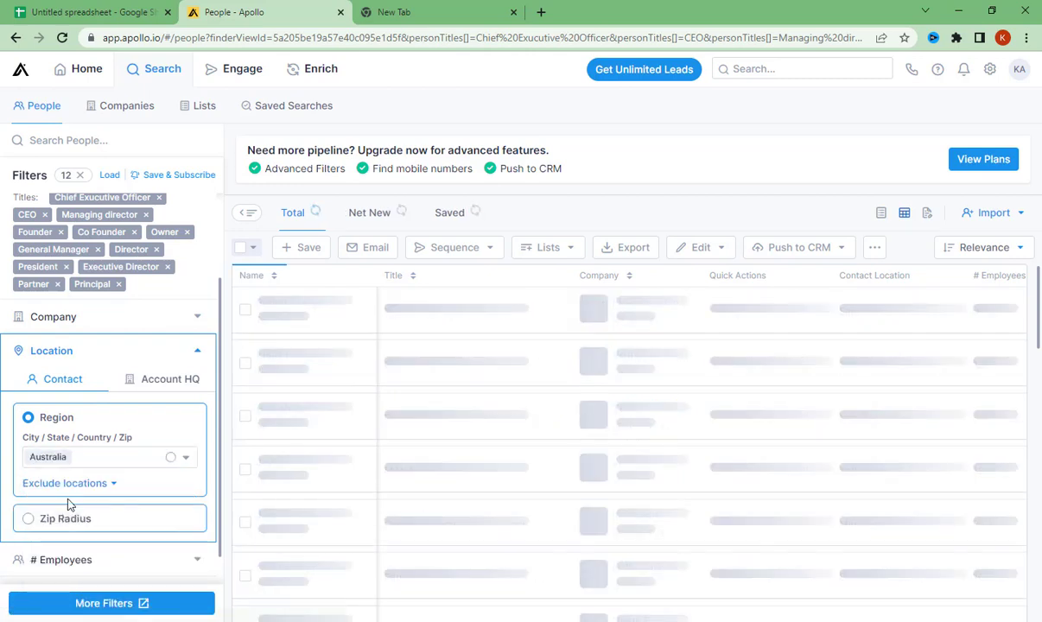
- Add United States as a second contact location, remove it again, and collapse the Location filter
click(97, 463)
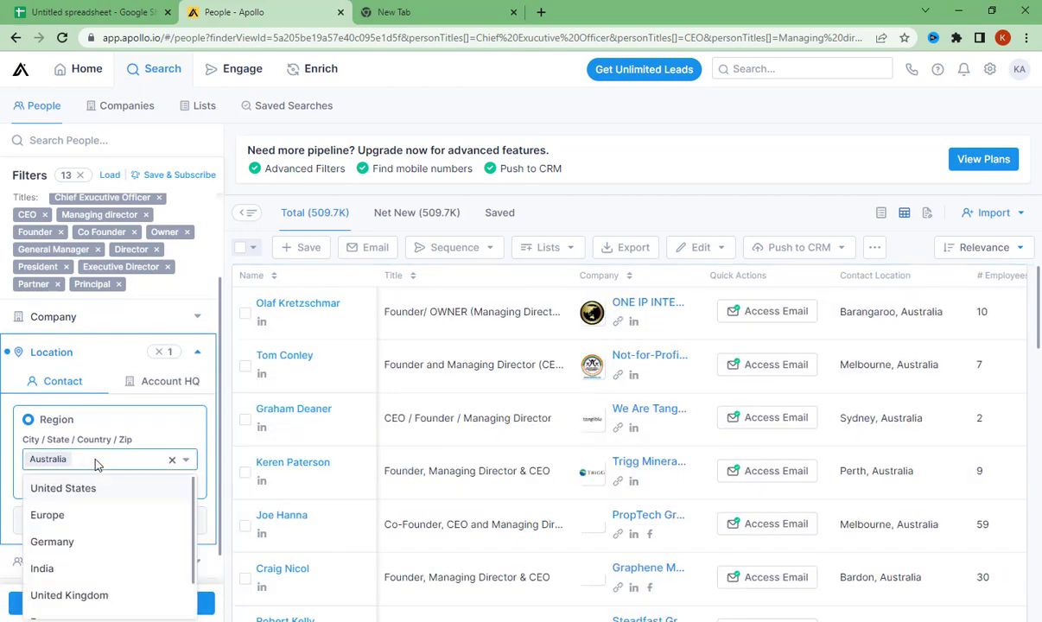
text(u)
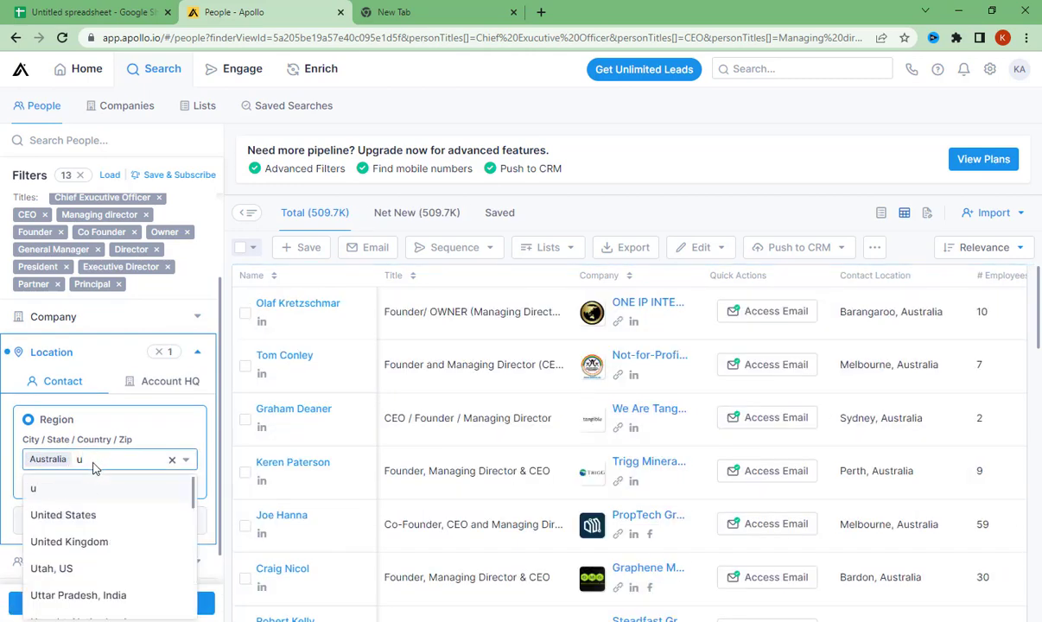
click(76, 518)
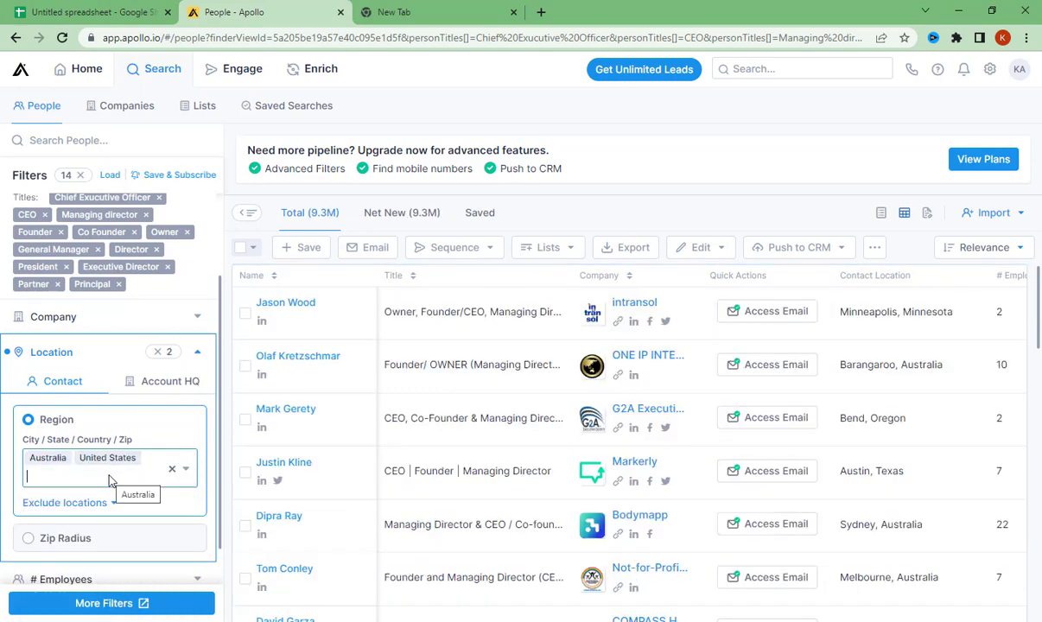
click(125, 460)
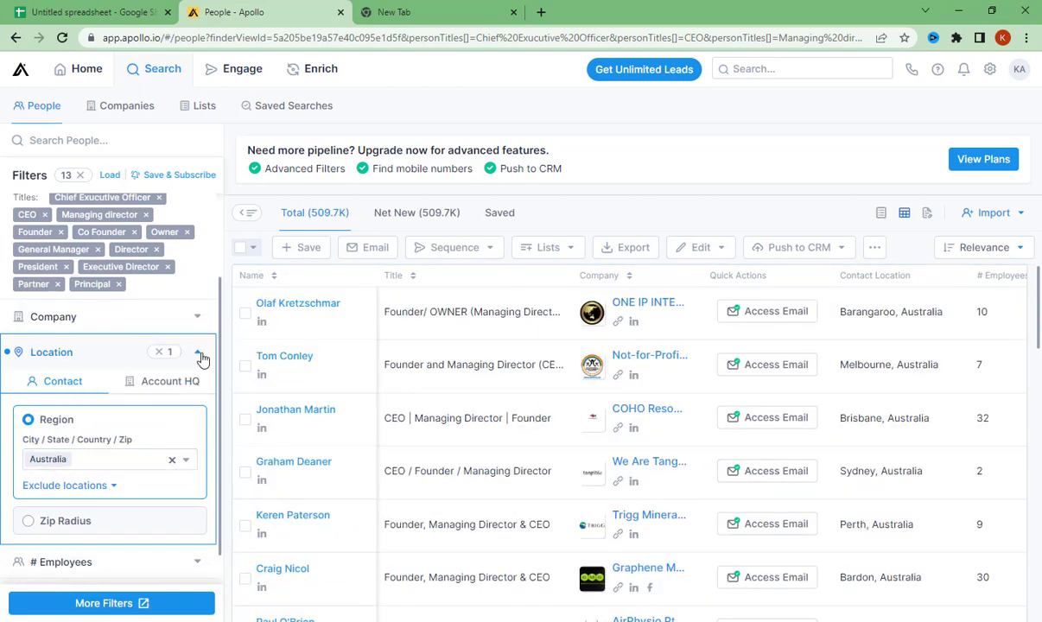
click(198, 354)
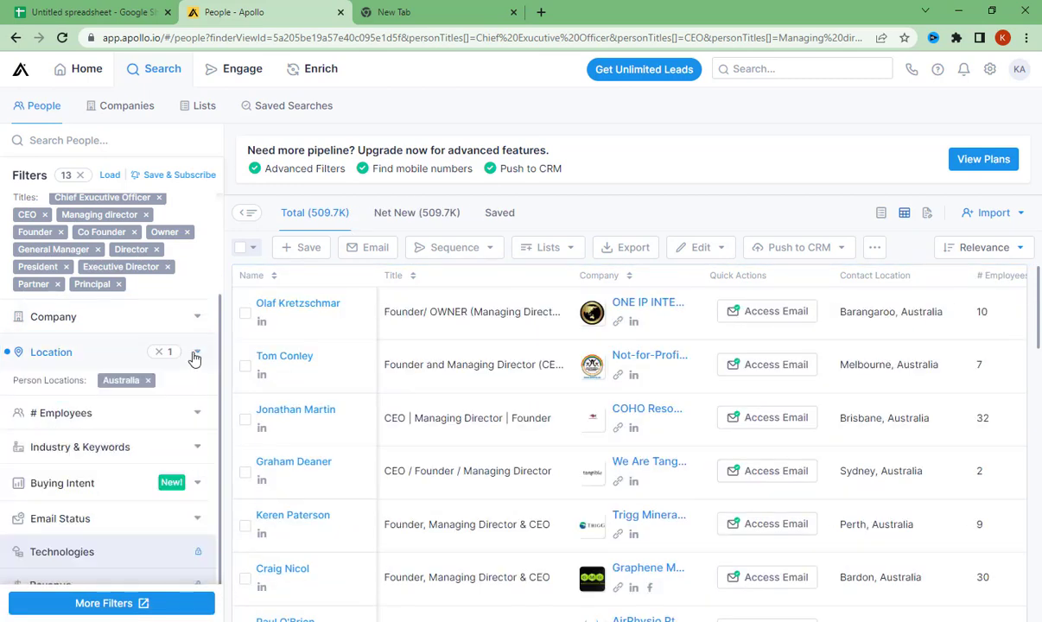
- Try the 51-100 and 21-50 ranges in the # Employees filter and clear that filter
scroll(52, 406, down, 1)
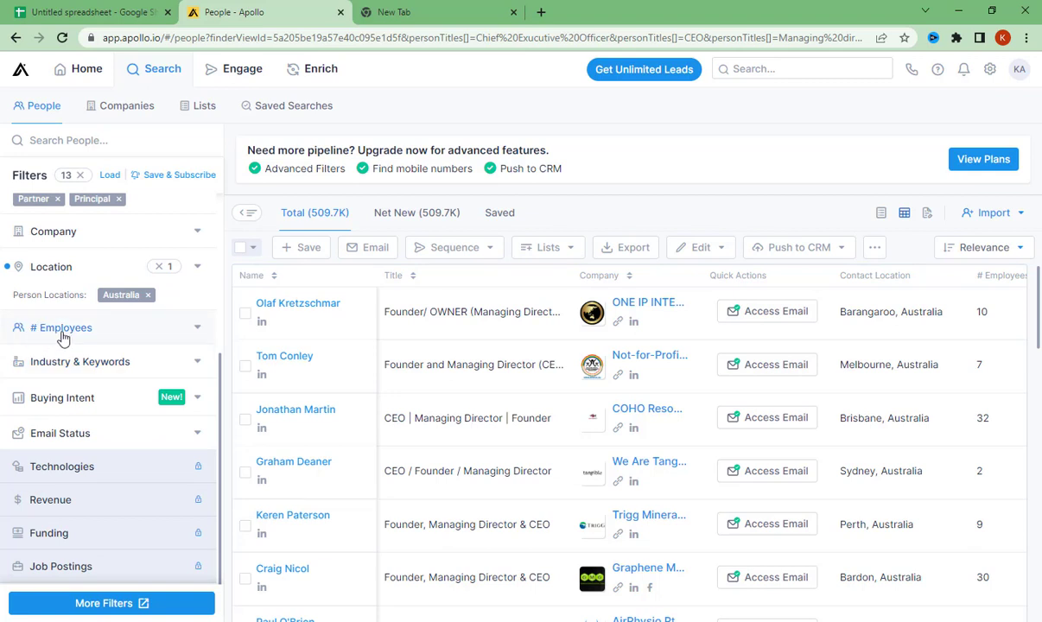
click(63, 335)
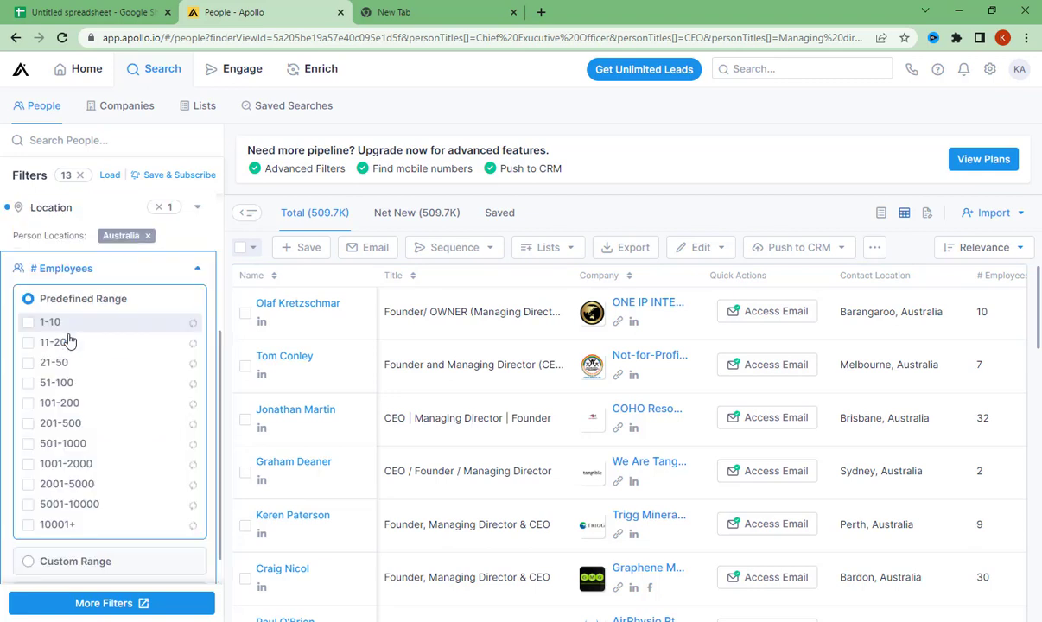
click(30, 384)
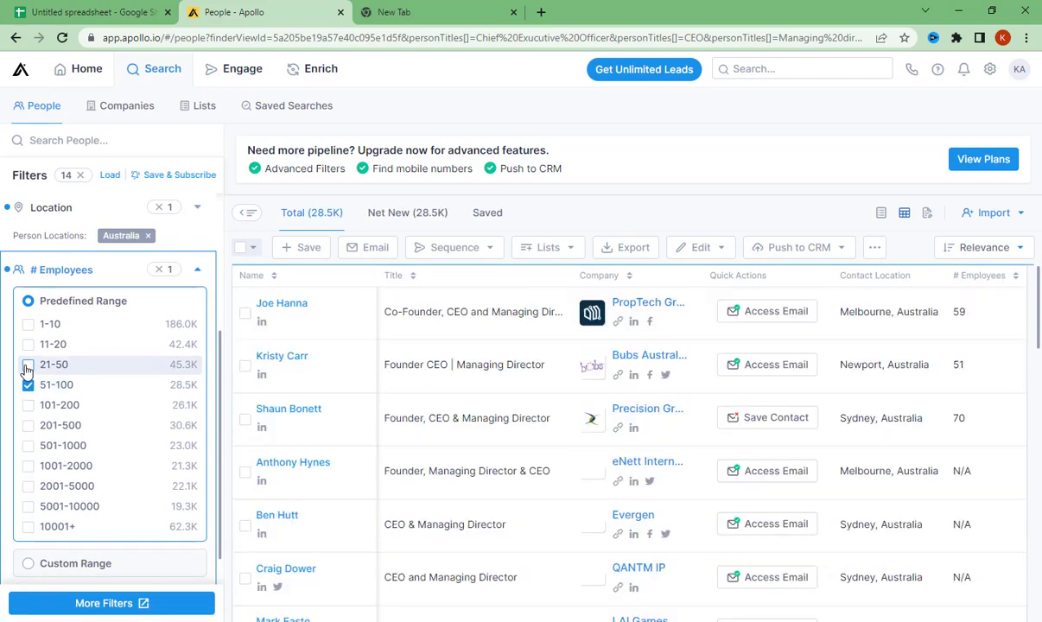
click(28, 364)
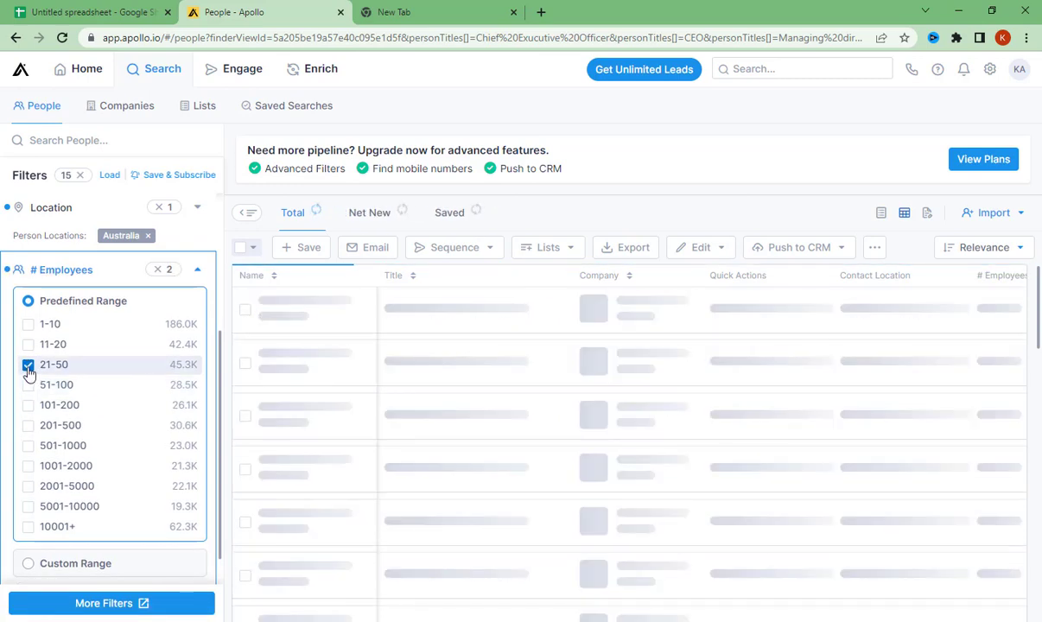
click(158, 269)
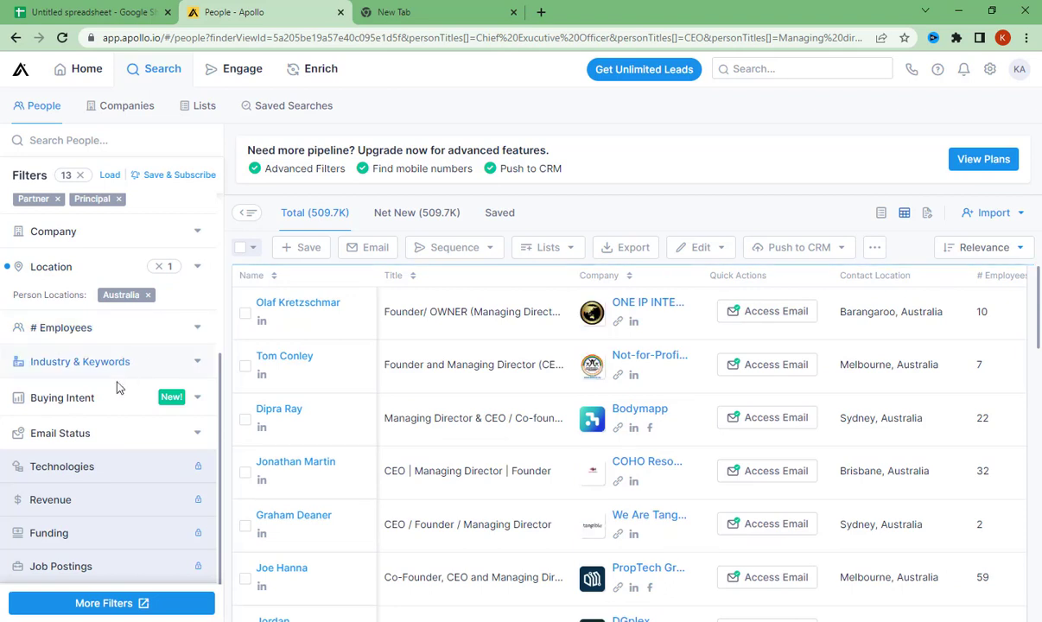
- Examine the industries offered in the Industry & Keywords filter and the locked Revenue and Funding filters
click(84, 361)
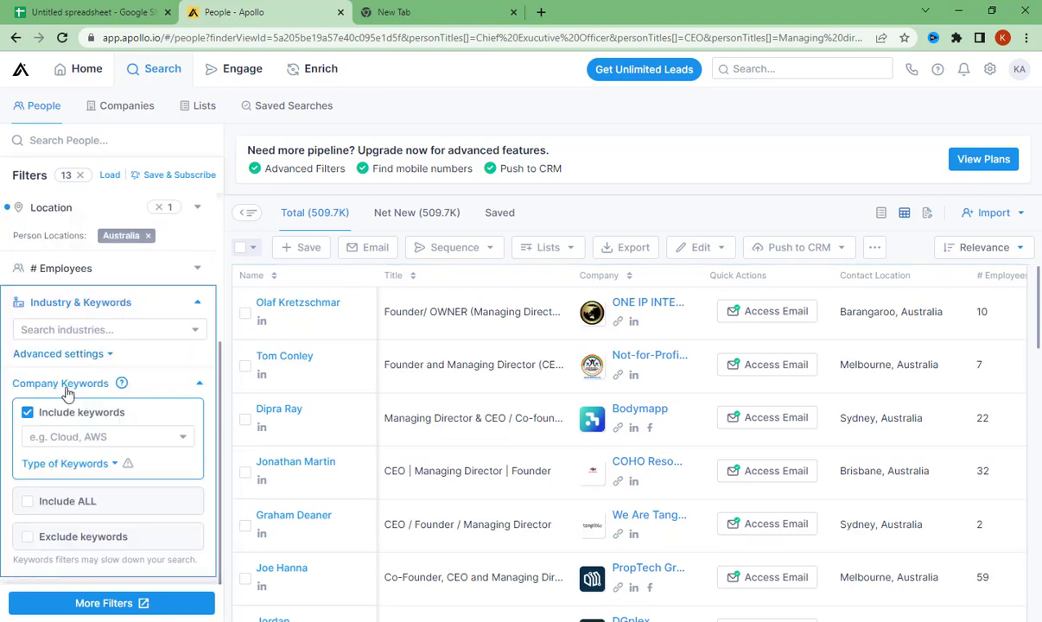
click(55, 330)
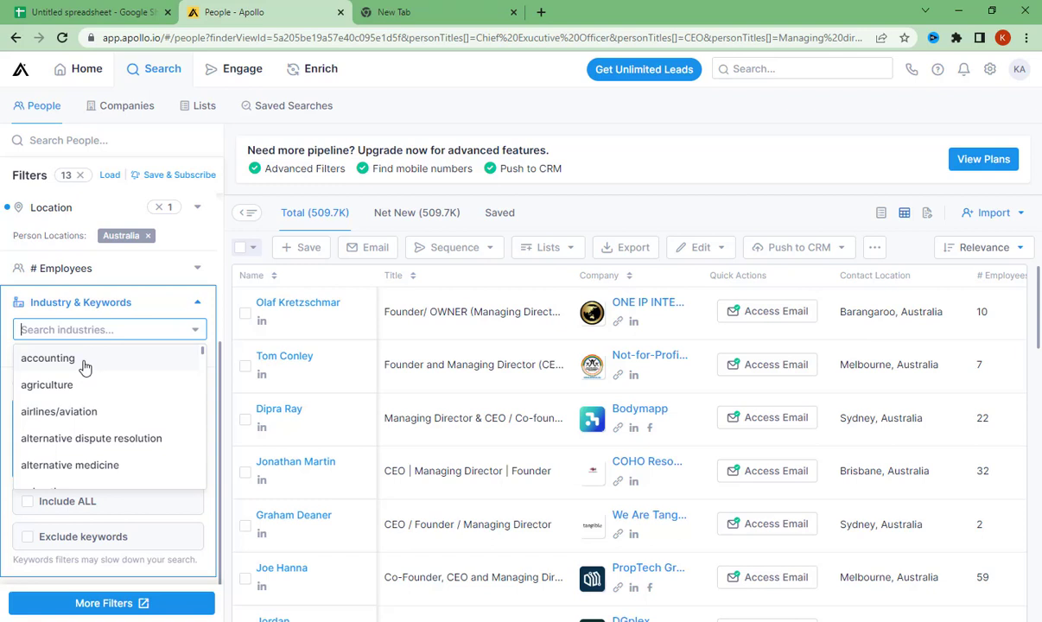
scroll(80, 380, down, 3)
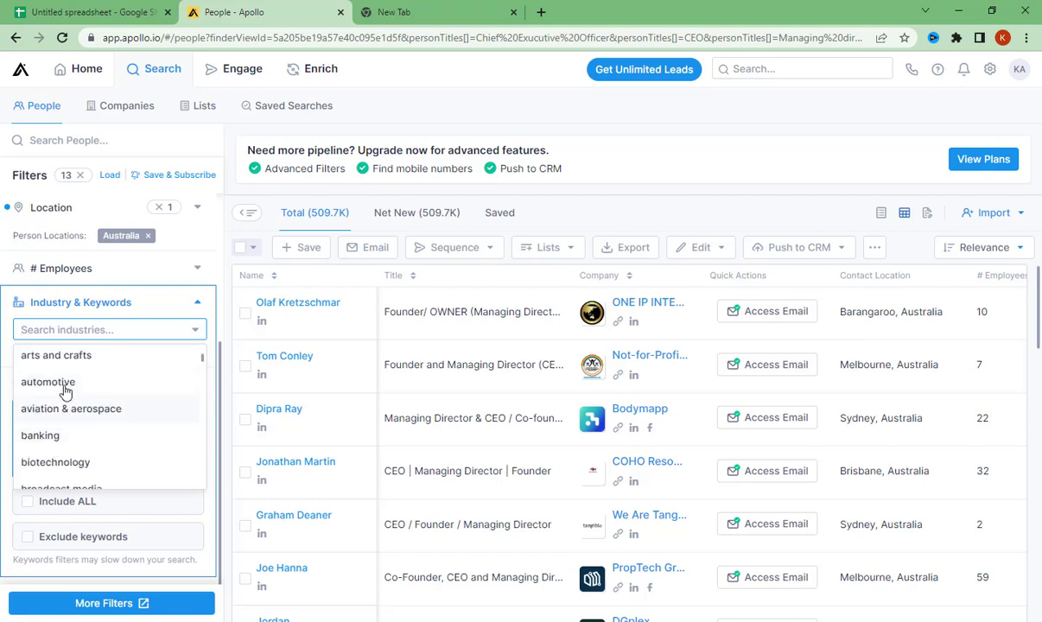
scroll(69, 367, down, 6)
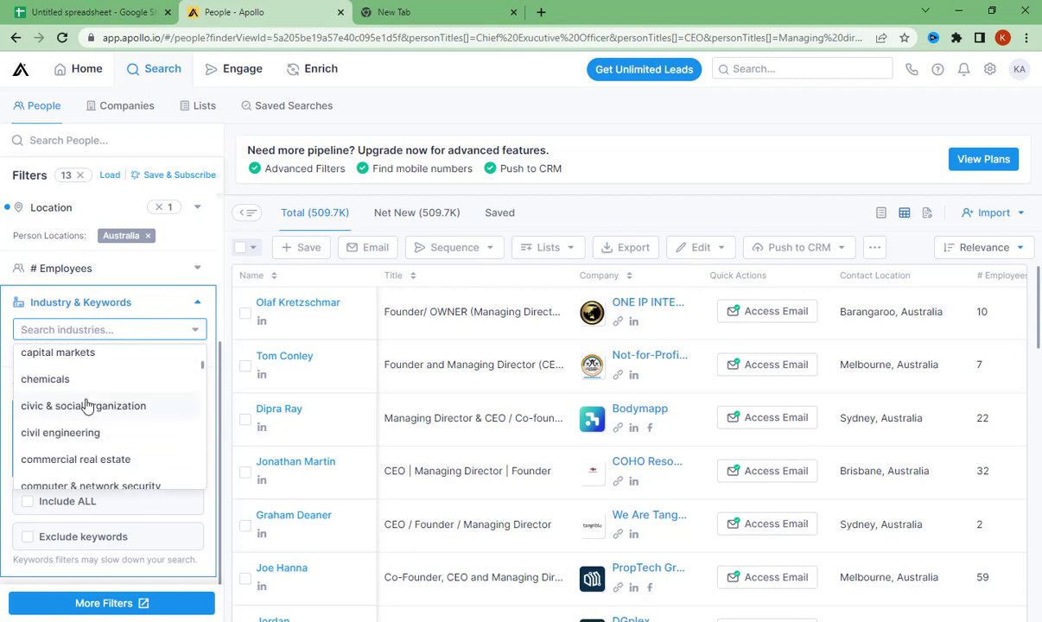
scroll(86, 403, down, 2)
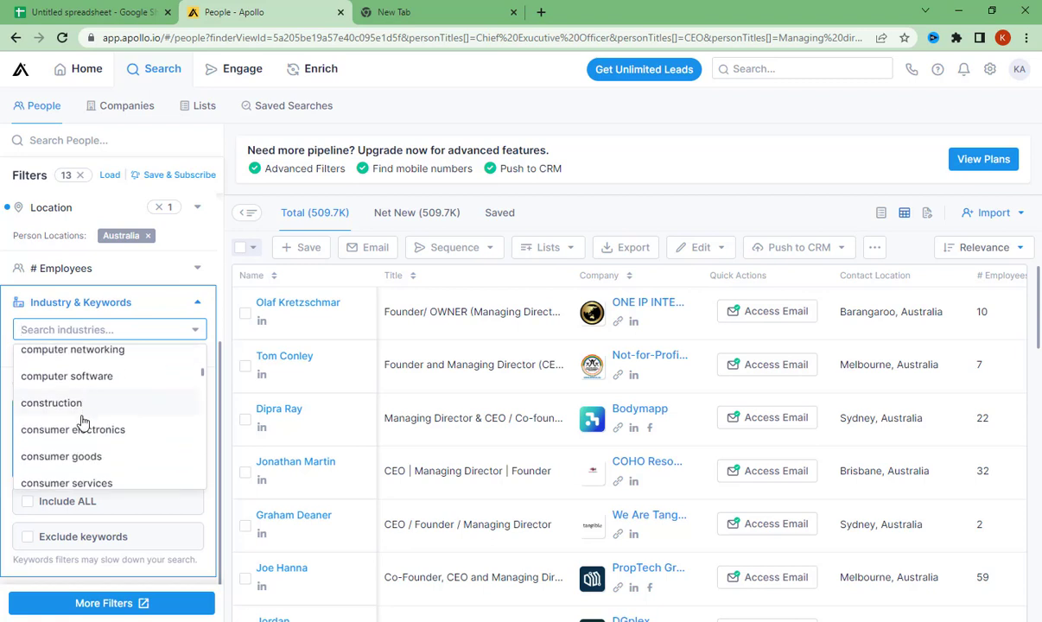
click(195, 302)
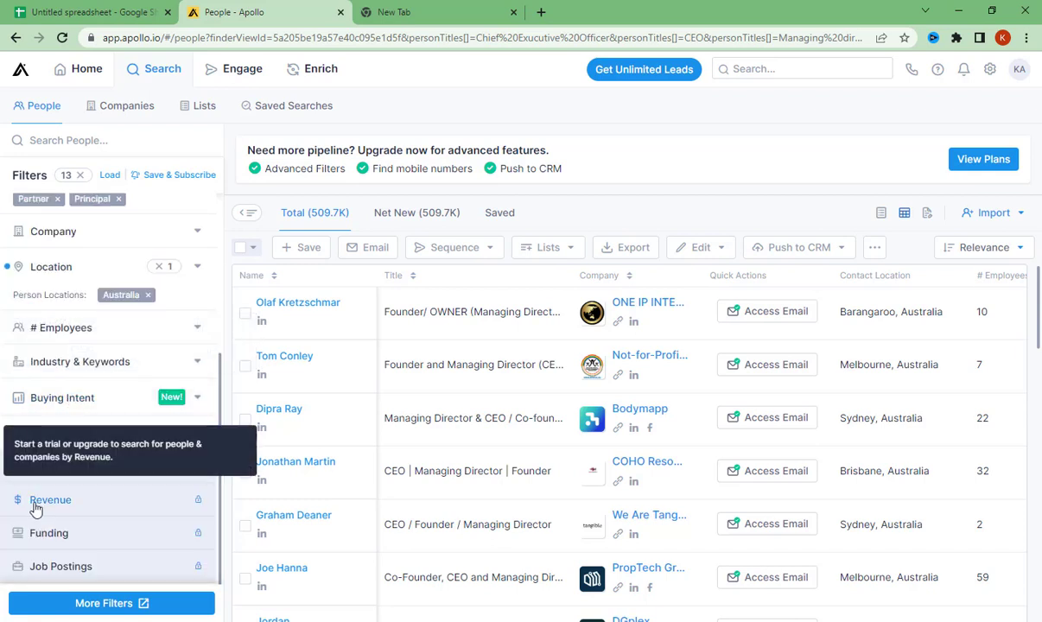
mouse_move(63, 542)
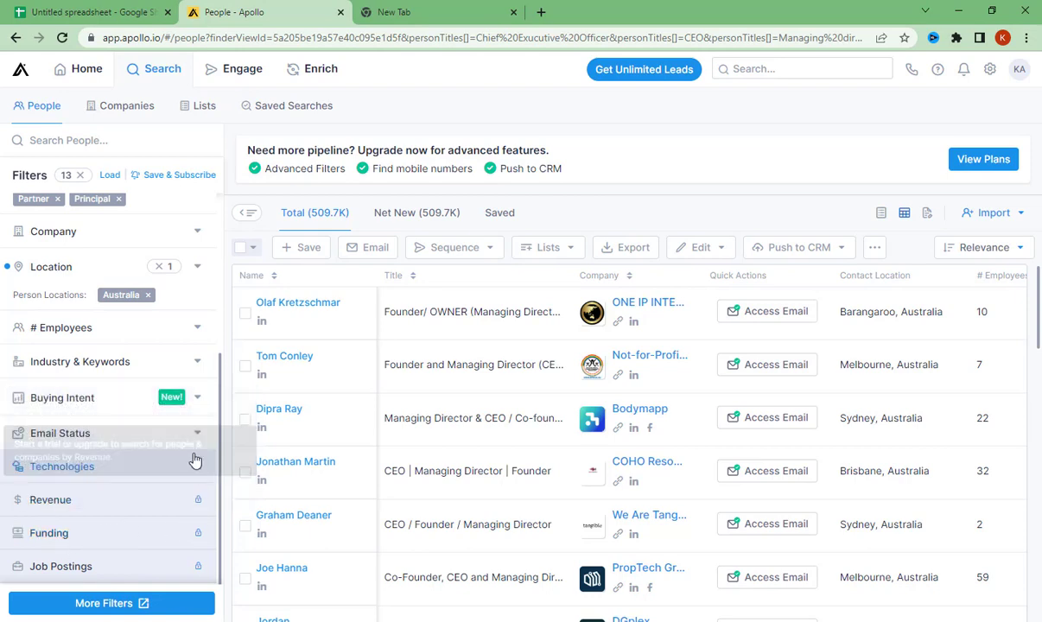
- Restrict the Company filter to Absolute Health & Performance, using the website address copied from cell B3 of the Google Sheets spreadsheet
scroll(138, 496, up, 5)
key(ctrl+minus)
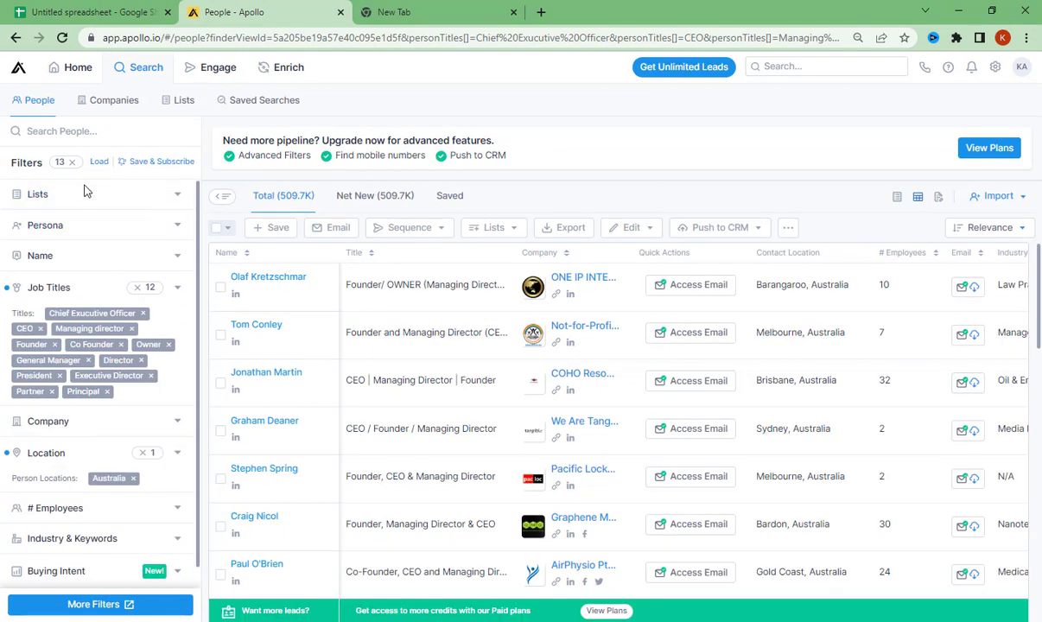
click(81, 430)
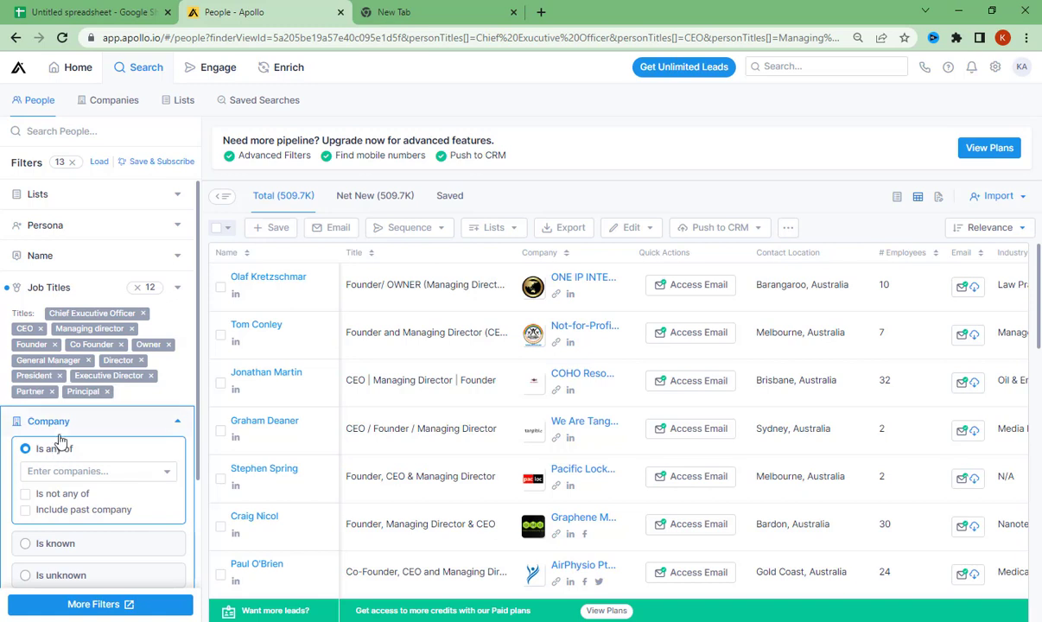
scroll(60, 442, down, 1)
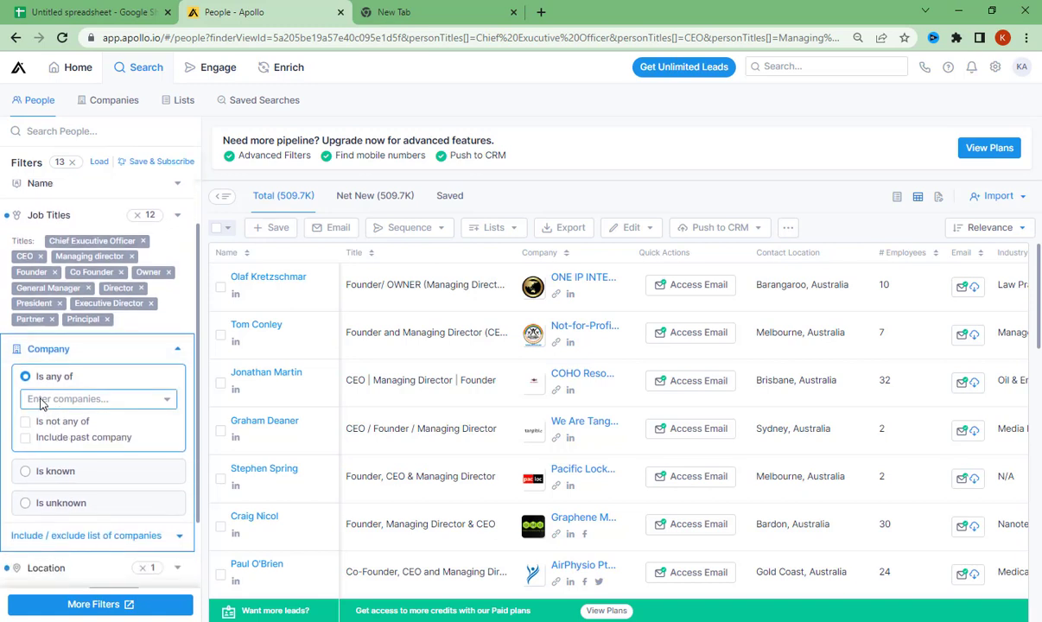
click(54, 400)
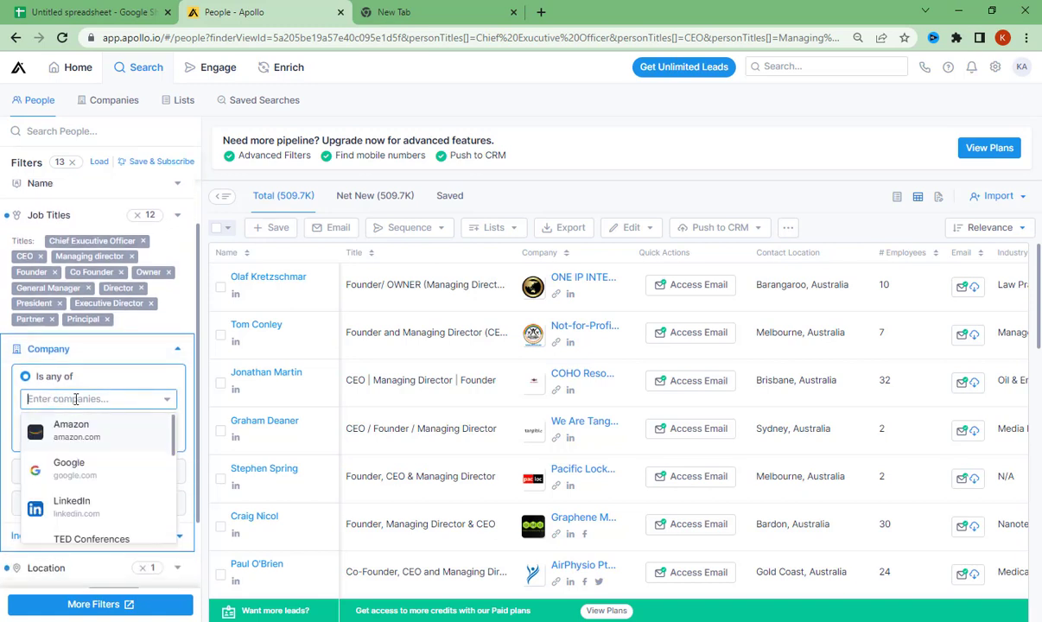
click(30, 6)
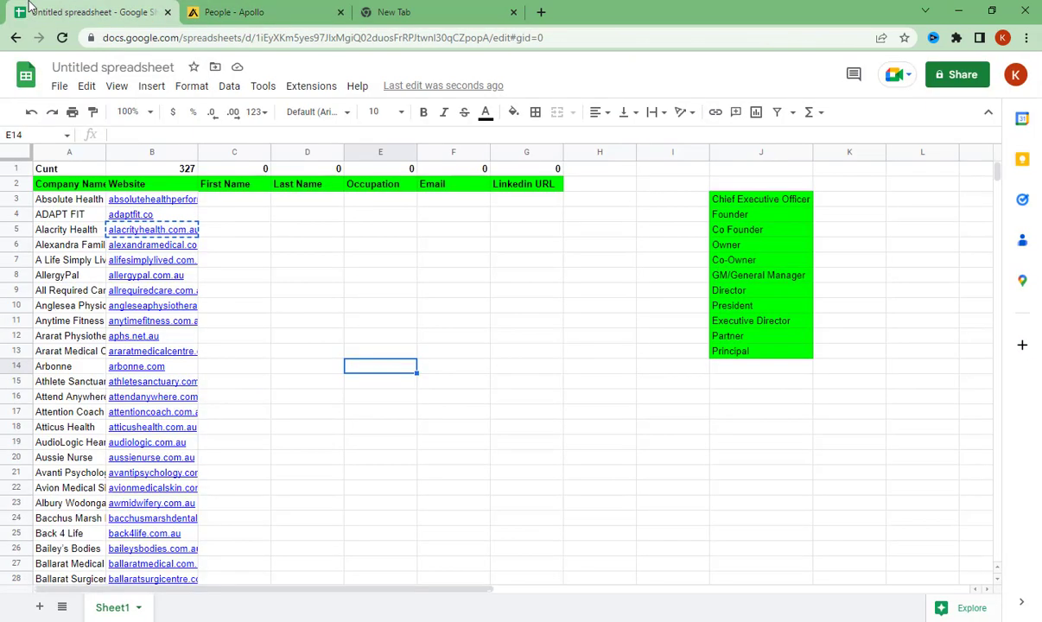
click(216, 210)
click(160, 200)
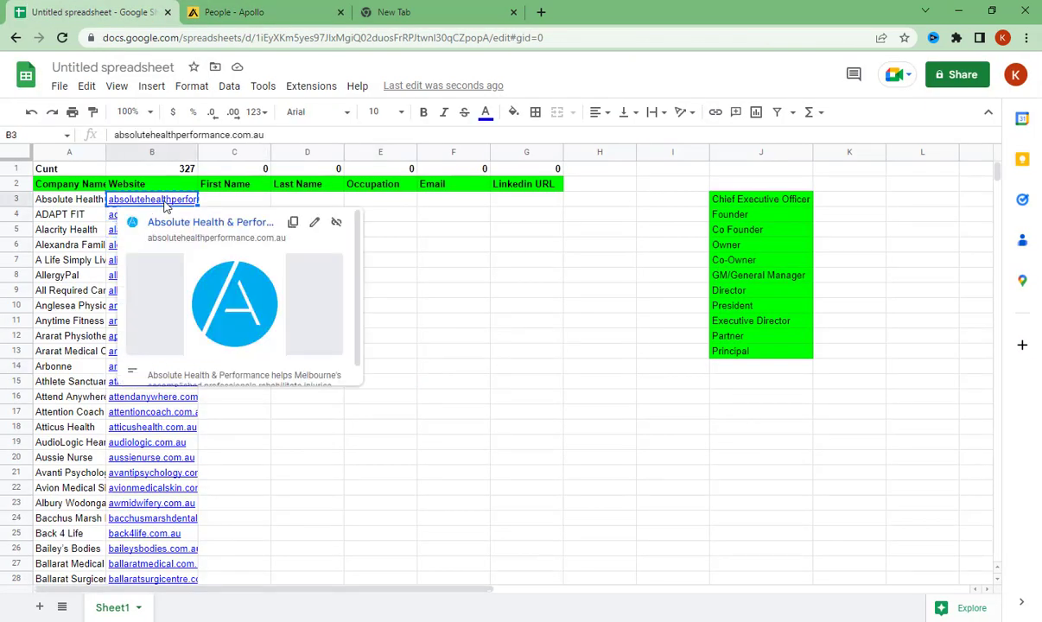
click(298, 8)
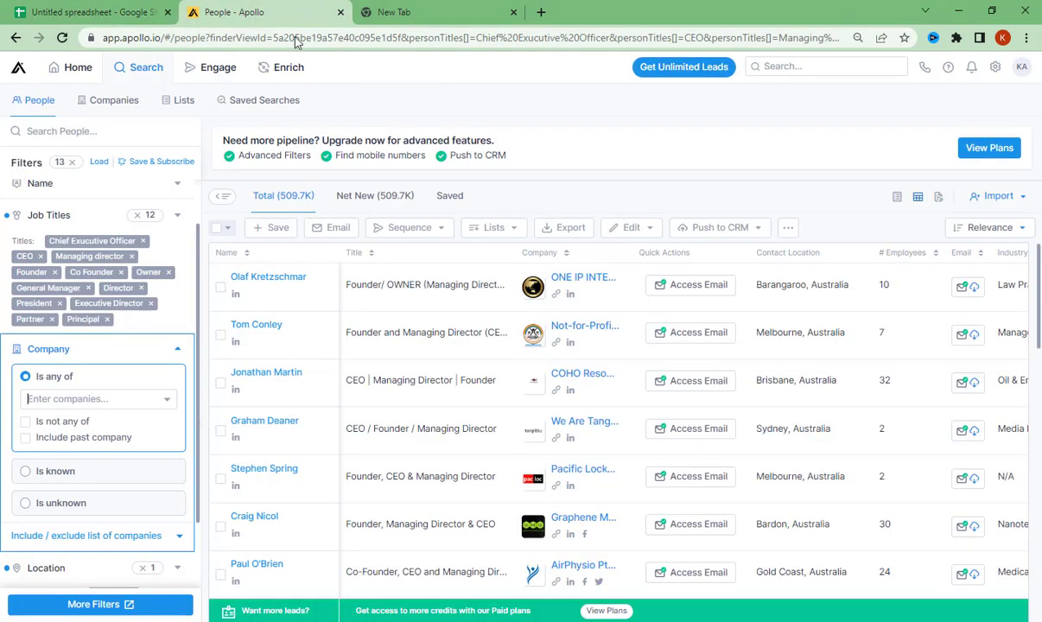
text(absolutehealthperformance.com.au)
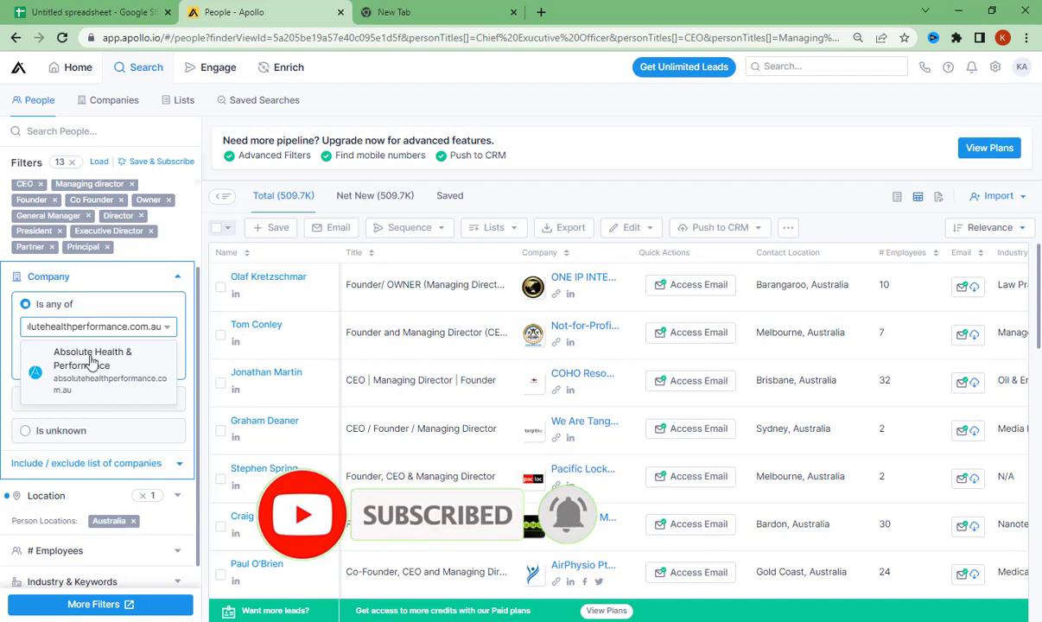
click(77, 359)
scroll(179, 354, up, 1)
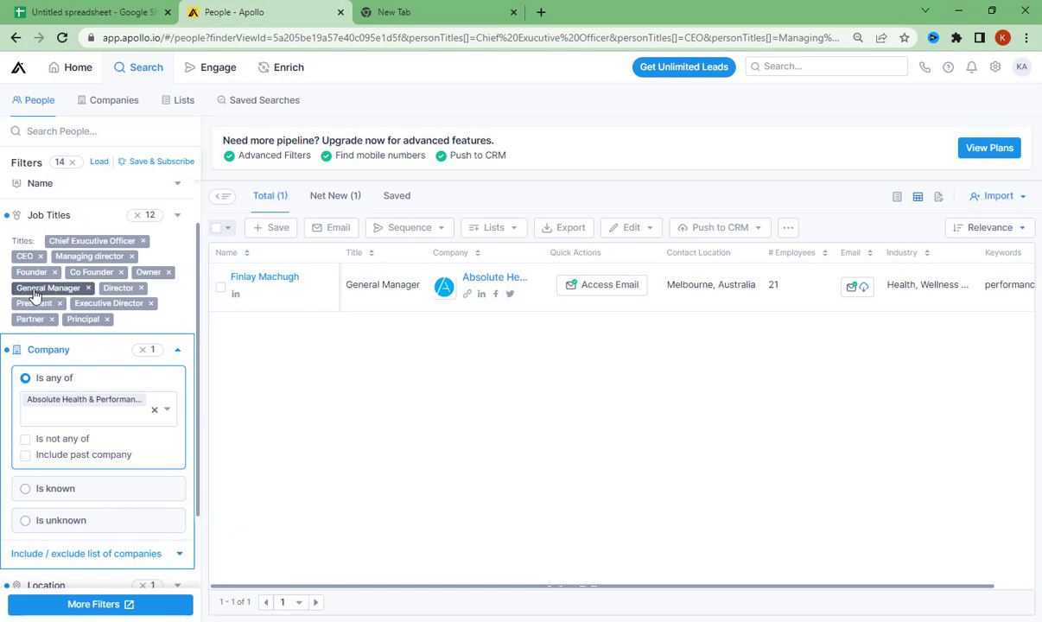
- Reveal the Absolute Health & Performance contact's email and search the page for the company's domain to compare the two
click(608, 288)
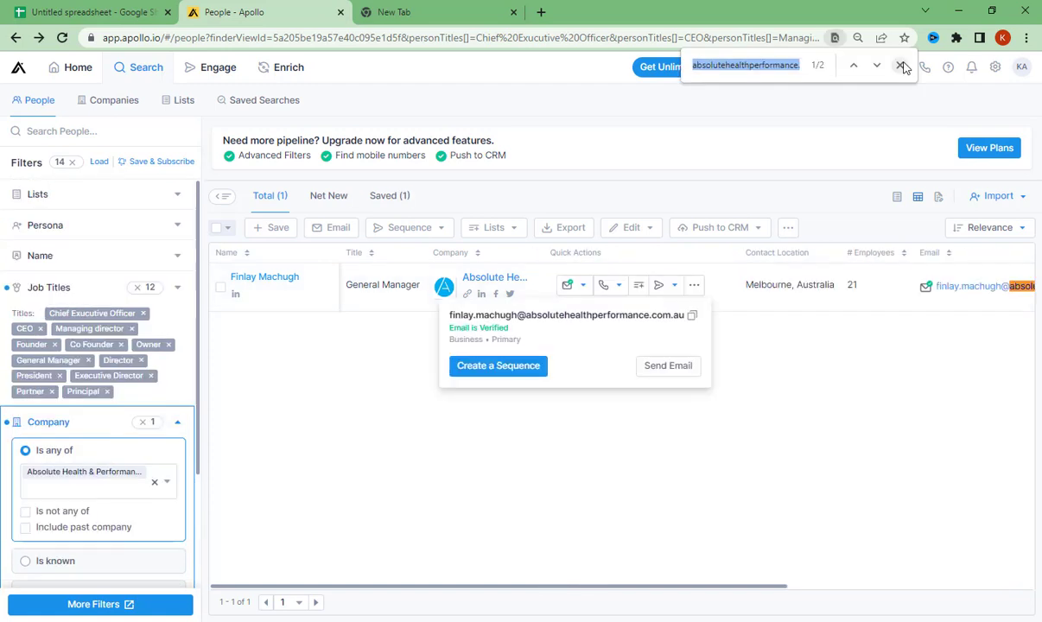
key(ctrl+f)
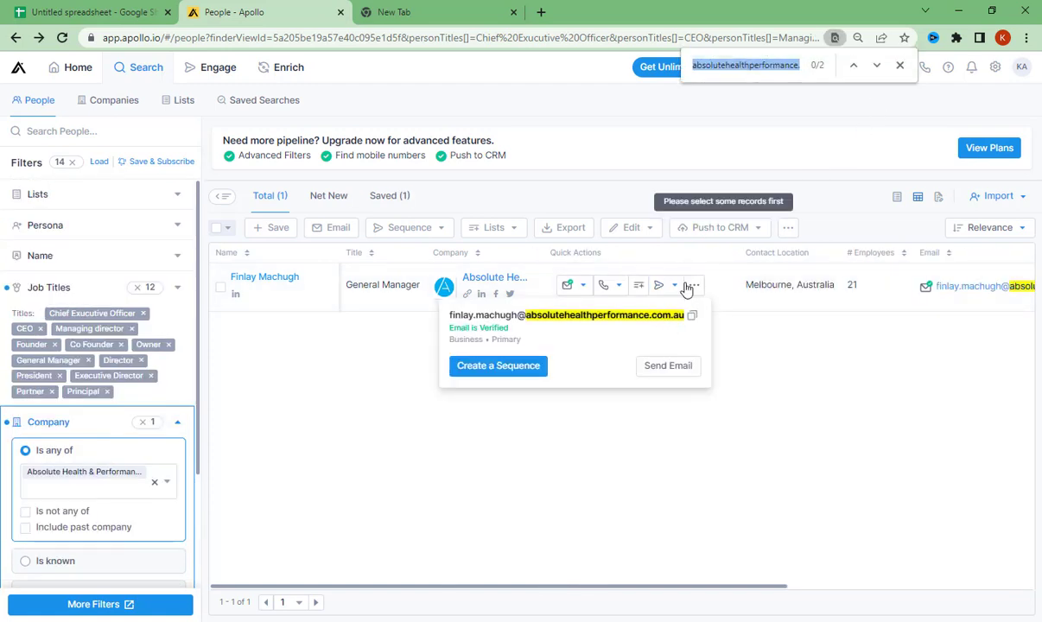
drag(522, 314, 671, 318)
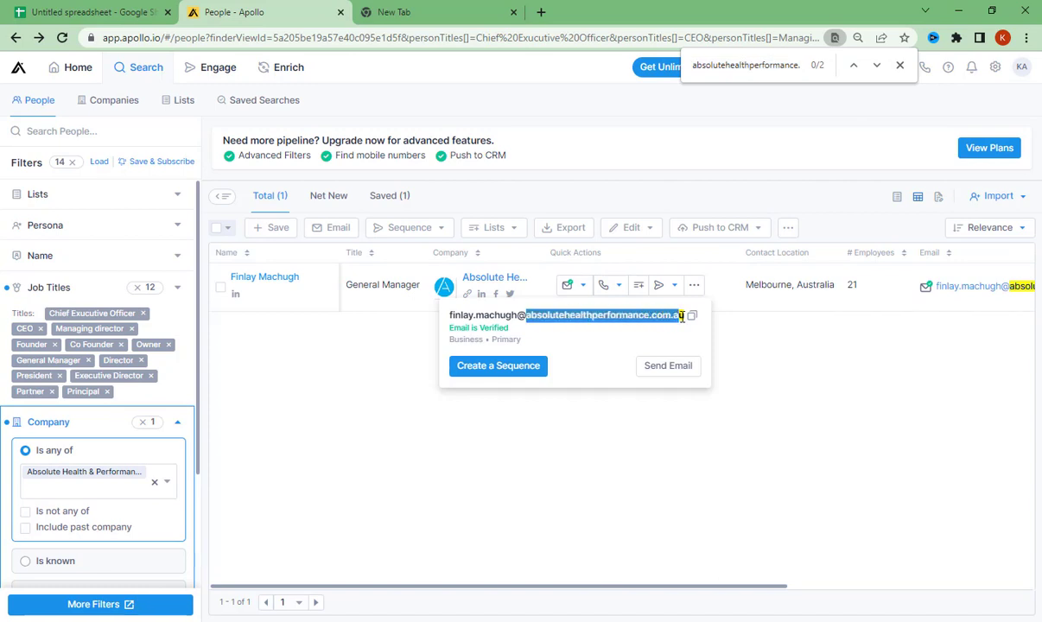
- Copy the contact's verified business email and paste it into the Email cell F3 of the Google Sheets spreadsheet
click(572, 285)
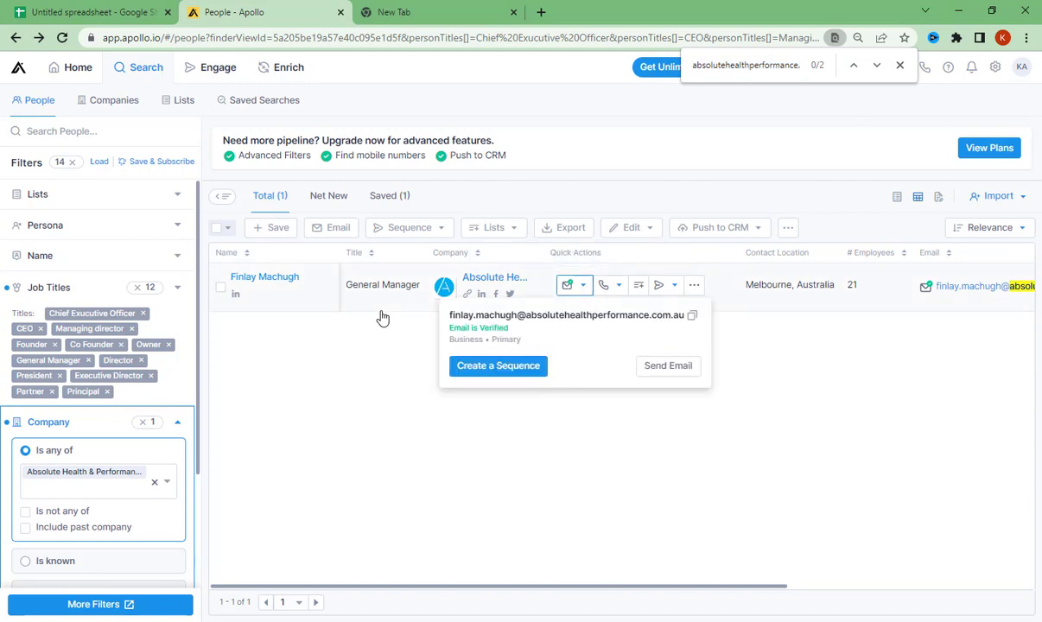
click(696, 322)
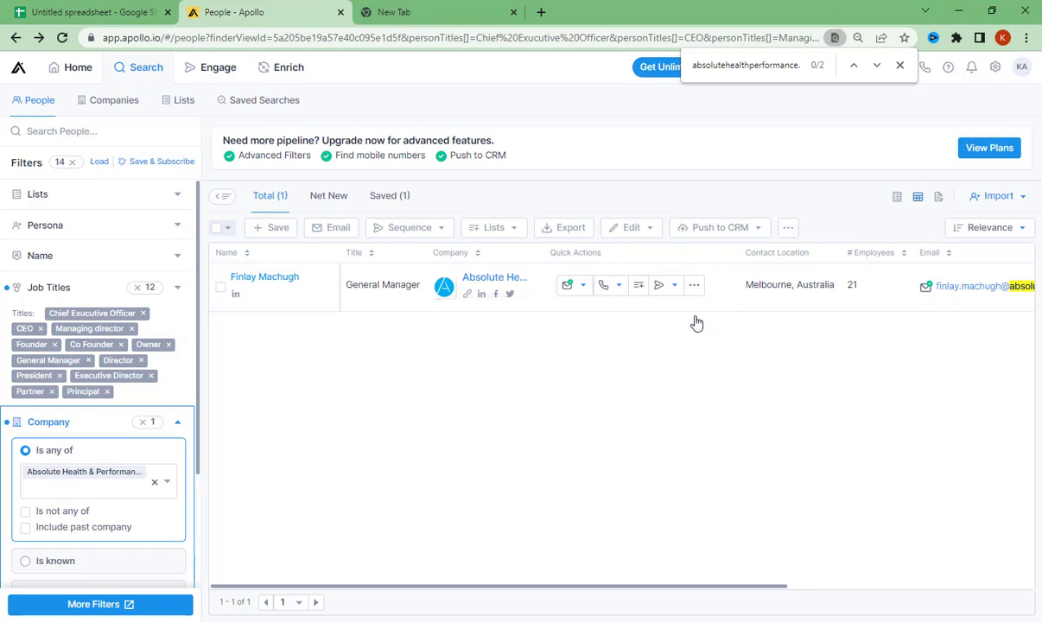
key(ctrl+shift+Tab)
double_click(438, 203)
key(ctrl+v)
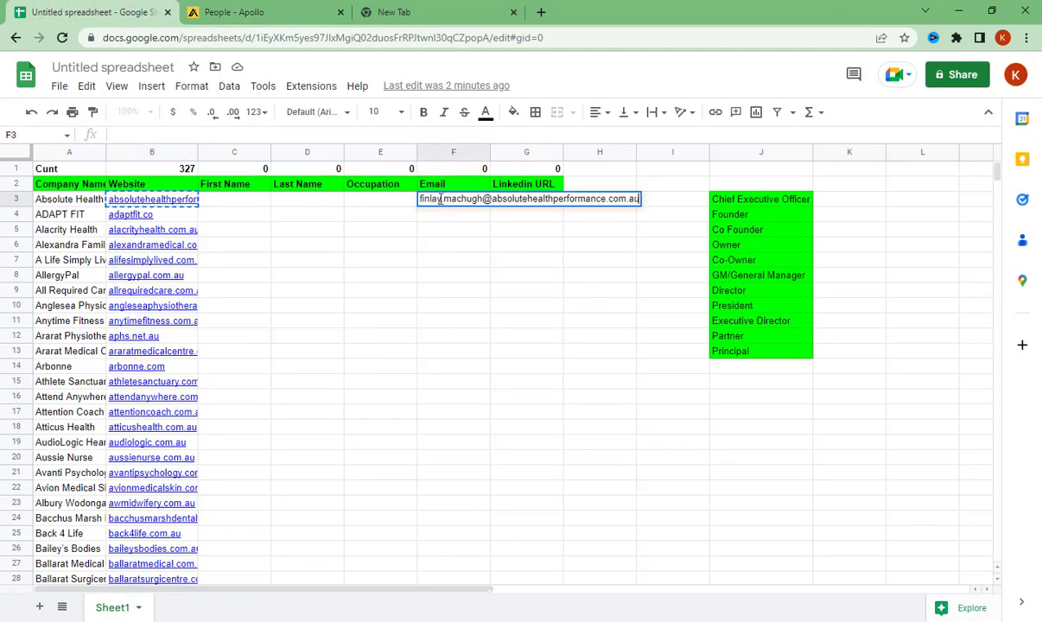
click(456, 287)
- Back in Apollo, look over the contact's result columns, open the contact's details, and copy the name together with the job title
click(437, 9)
click(261, 9)
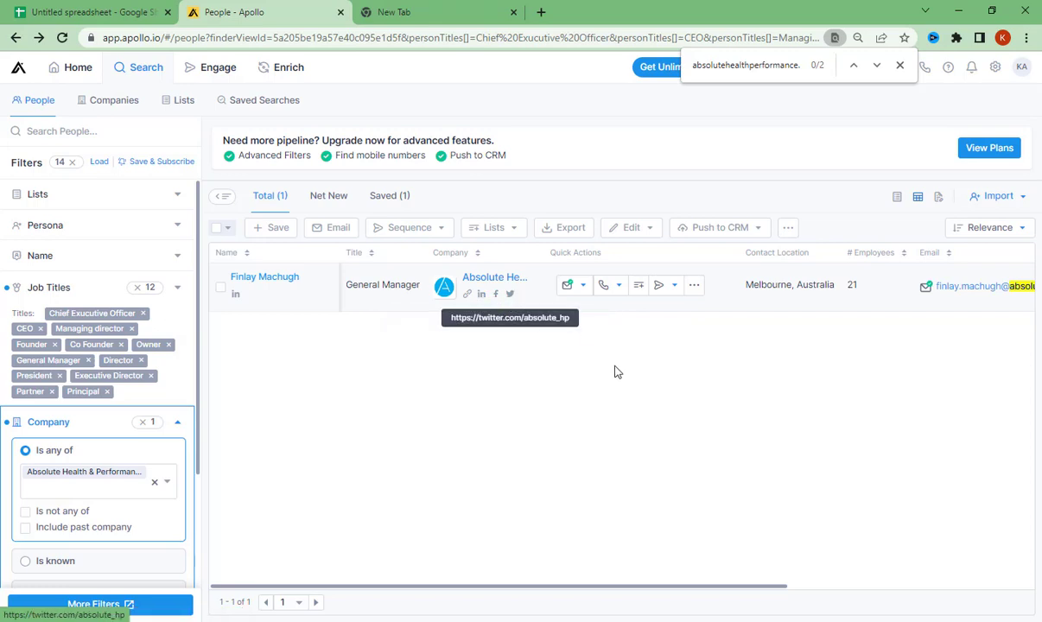
drag(674, 588, 967, 549)
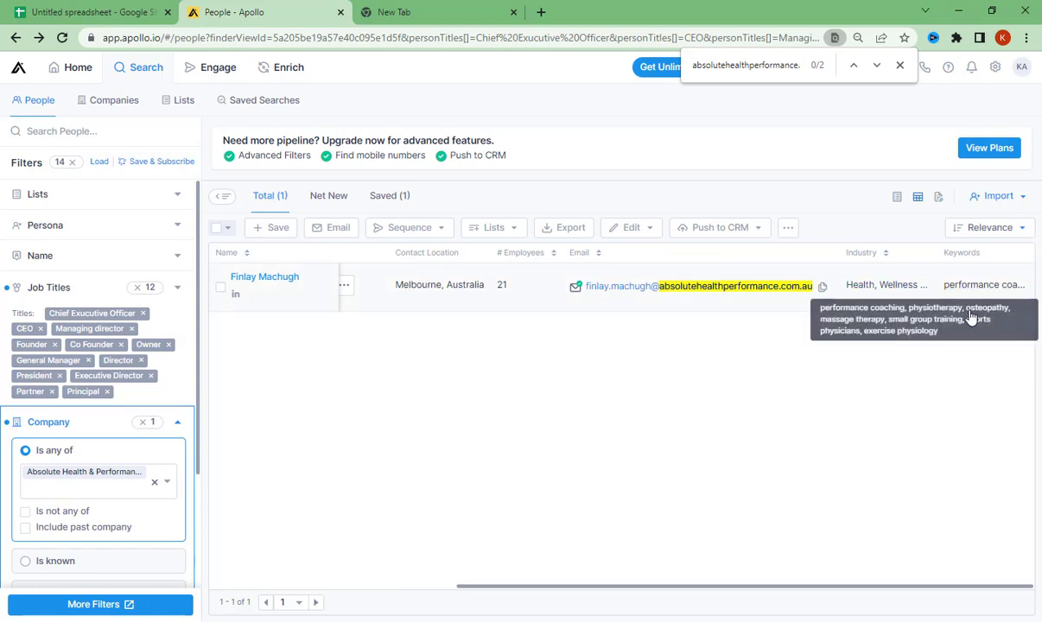
drag(852, 578, 334, 574)
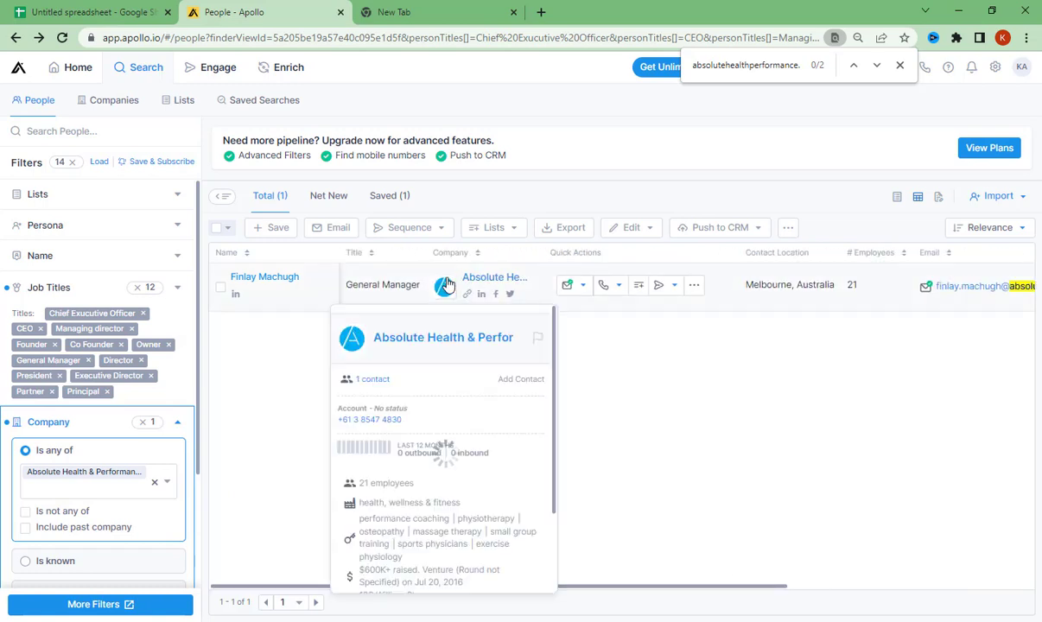
click(383, 288)
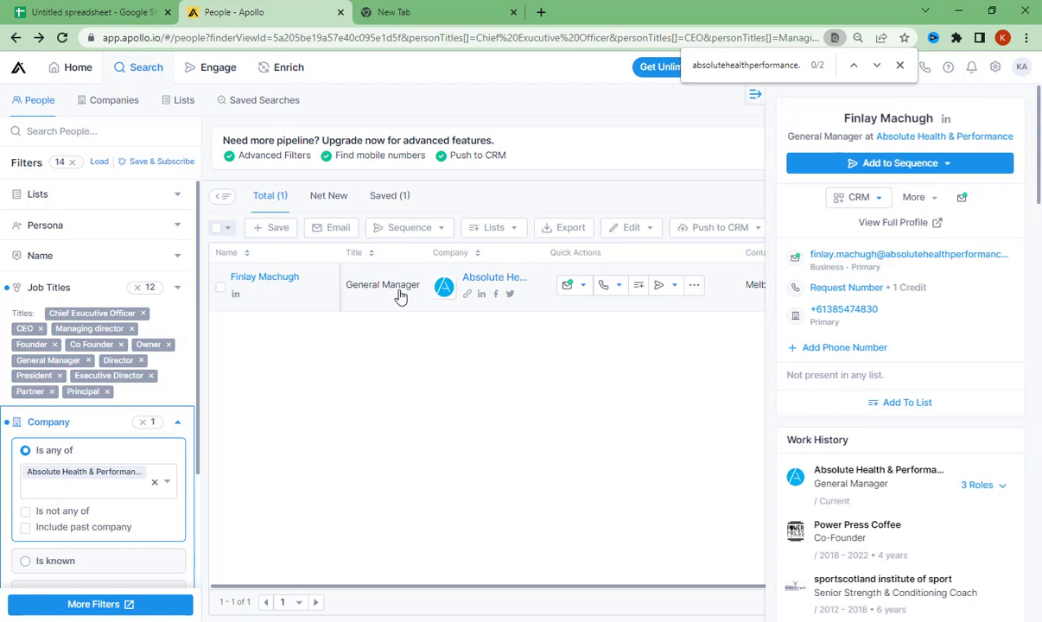
mouse_move(835, 319)
drag(865, 141, 823, 119)
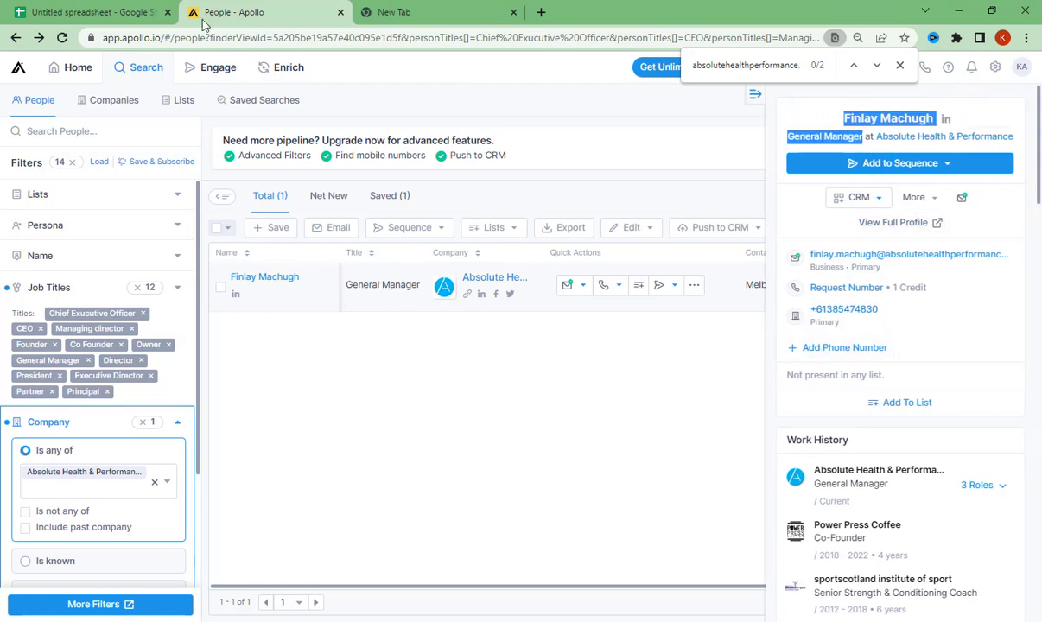
- Paste the copied text into row 3 of the spreadsheet and split it across the First Name, Last Name and Occupation cells
click(134, 13)
double_click(251, 200)
key(ctrl+v)
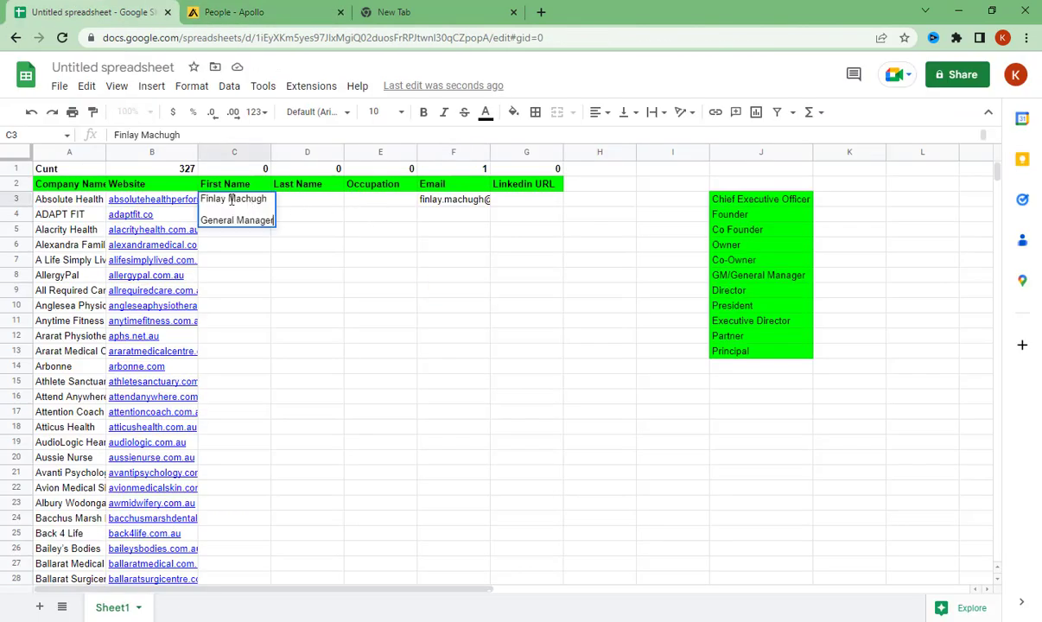
drag(231, 199, 342, 236)
key(ctrl+x)
click(320, 203)
double_click(320, 204)
key(ctrl+v)
drag(335, 199, 403, 239)
key(ctrl+x)
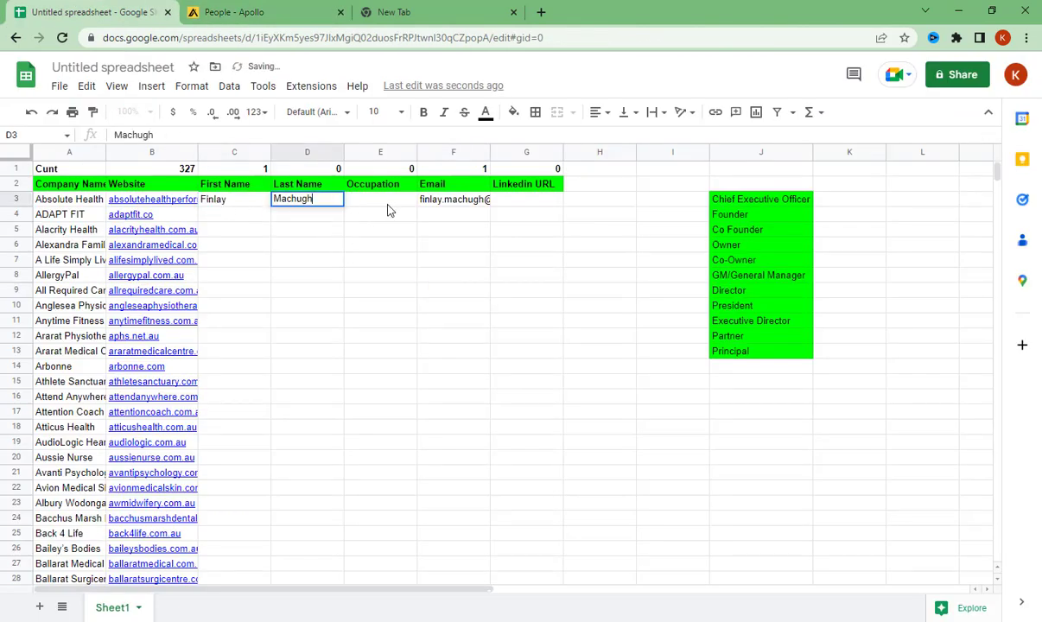
click(385, 203)
key(ctrl+v)
- Rename the Occupation column header in E2 to Title
click(371, 185)
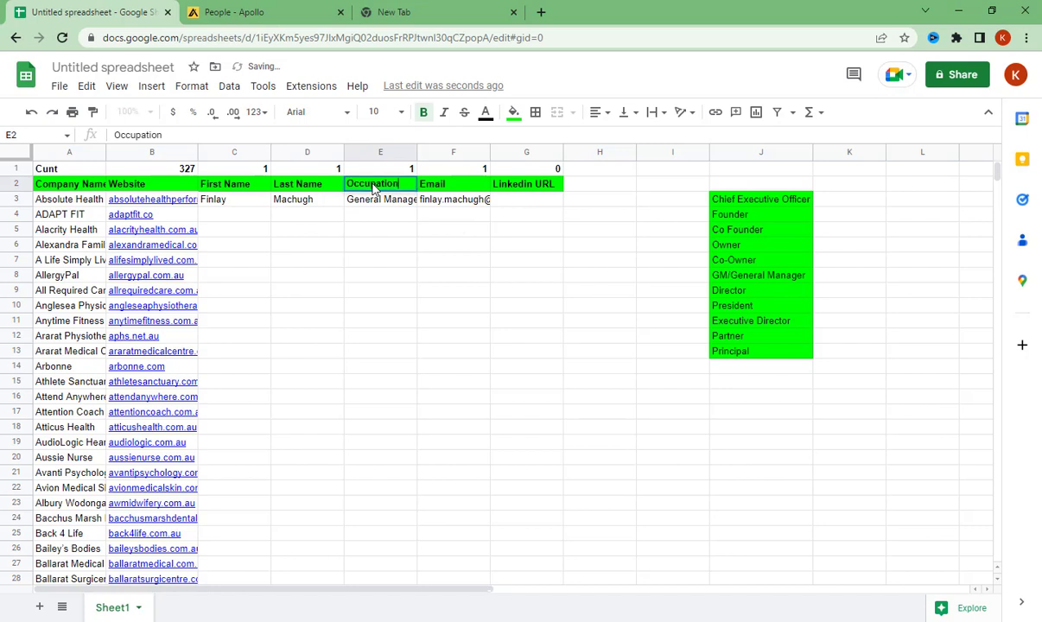
double_click(392, 181)
text(tle)
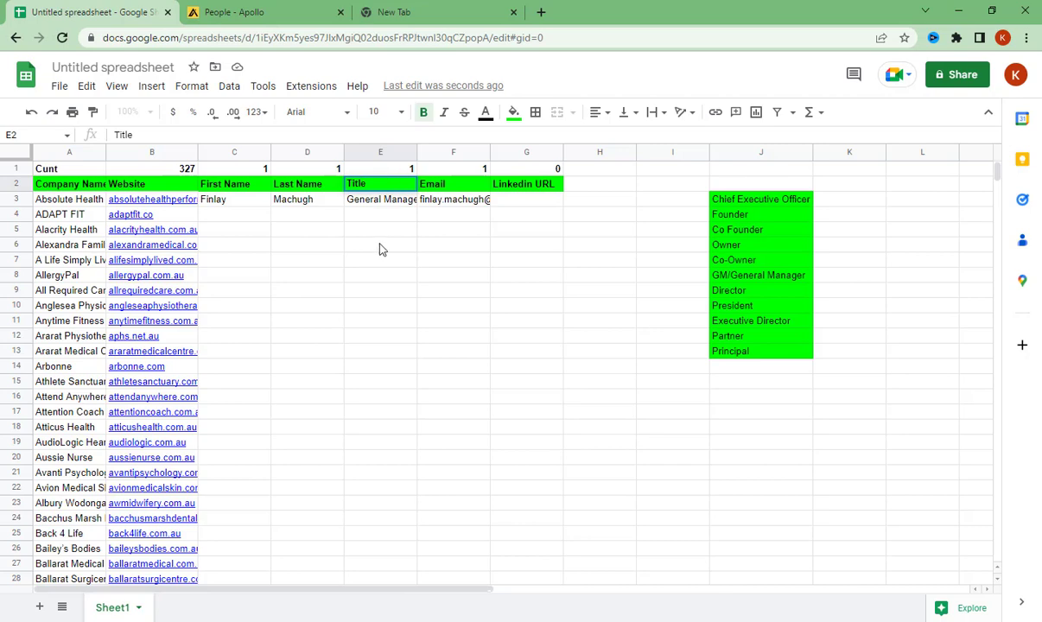
click(381, 249)
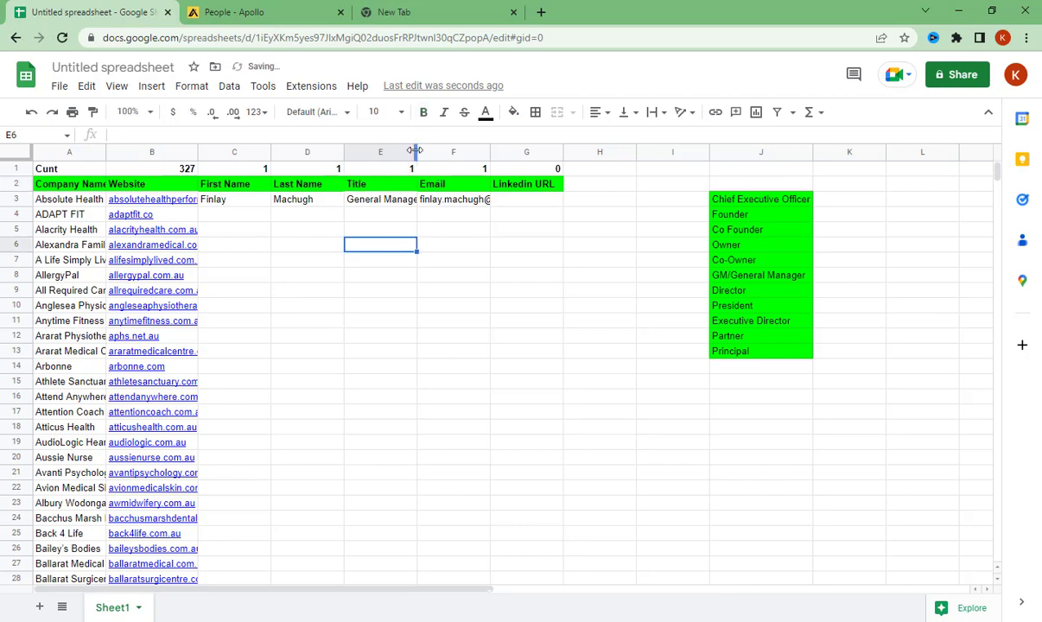
- Copy the contact's LinkedIn profile link from Apollo and paste it into the Linkedin URL cell G3 of the spreadsheet
click(231, 12)
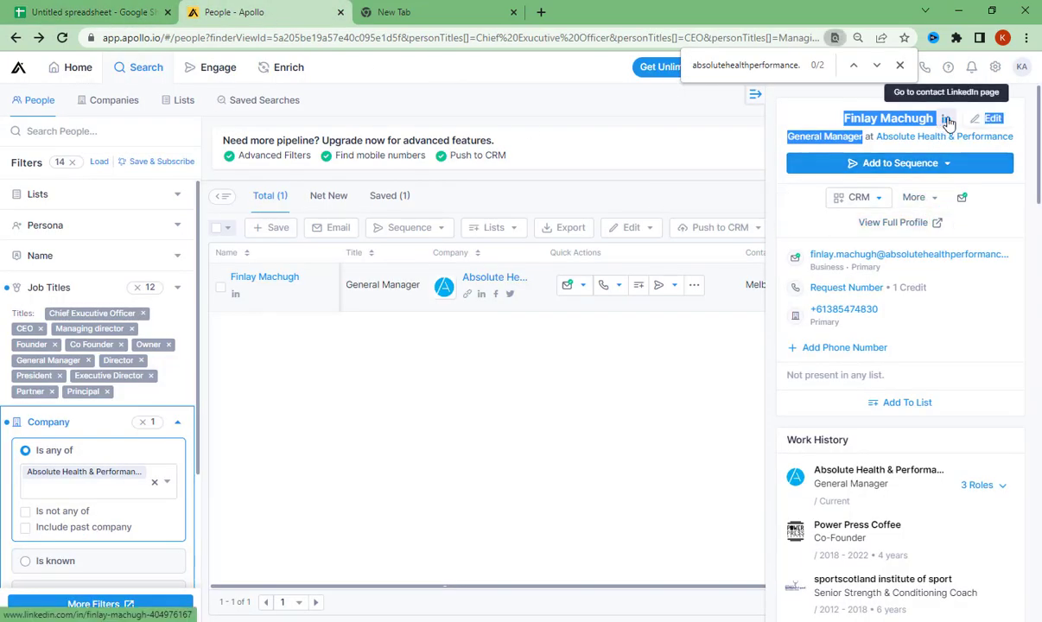
right_click(234, 294)
click(292, 394)
click(87, 12)
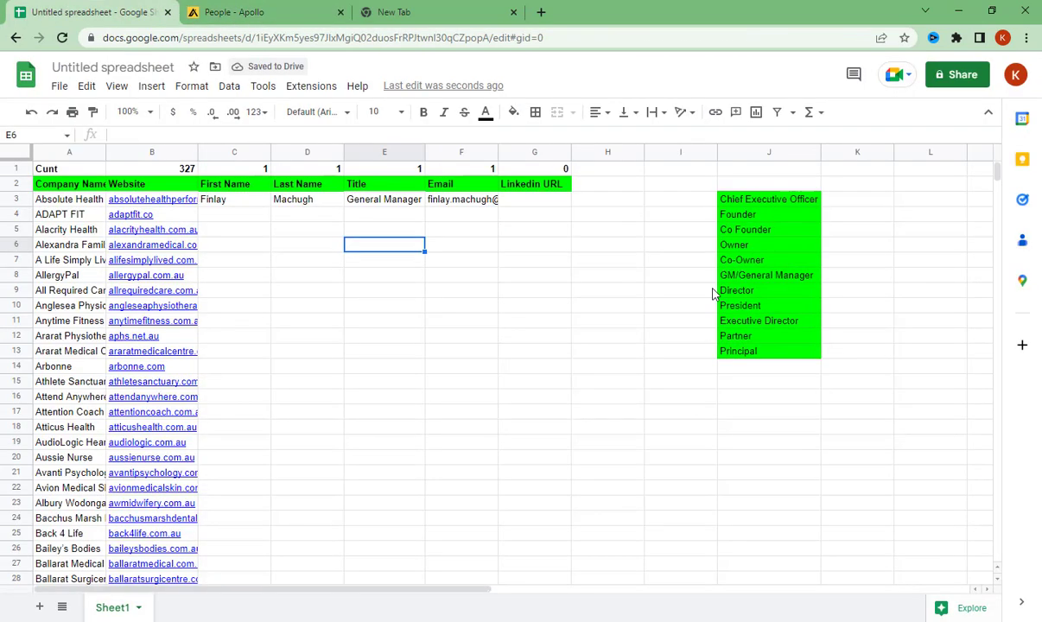
click(540, 202)
key(ctrl+v)
click(466, 243)
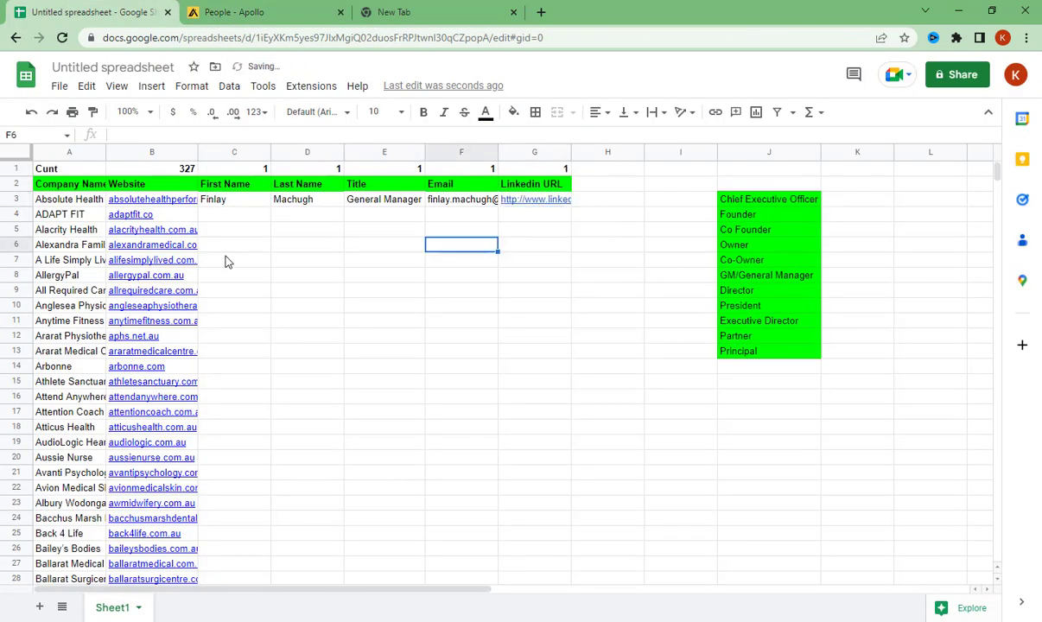
- Copy adaptfit.co from cell B4 and use it in Apollo to replace the Company filter's current company with ADAPT FIT
click(138, 220)
key(ctrl+c)
click(233, 12)
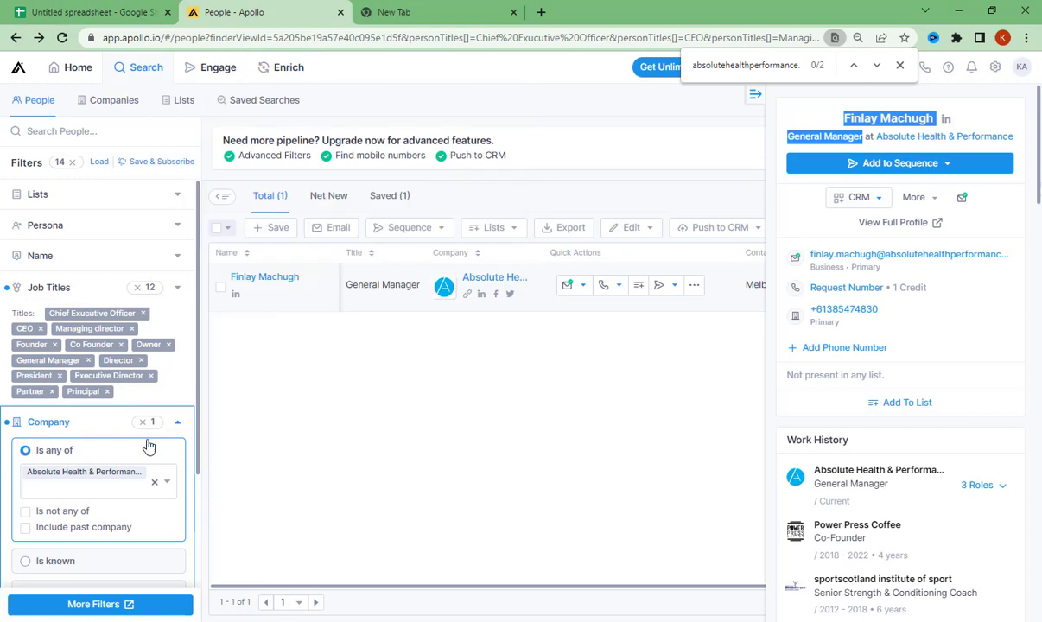
click(154, 483)
scroll(133, 425, down, 2)
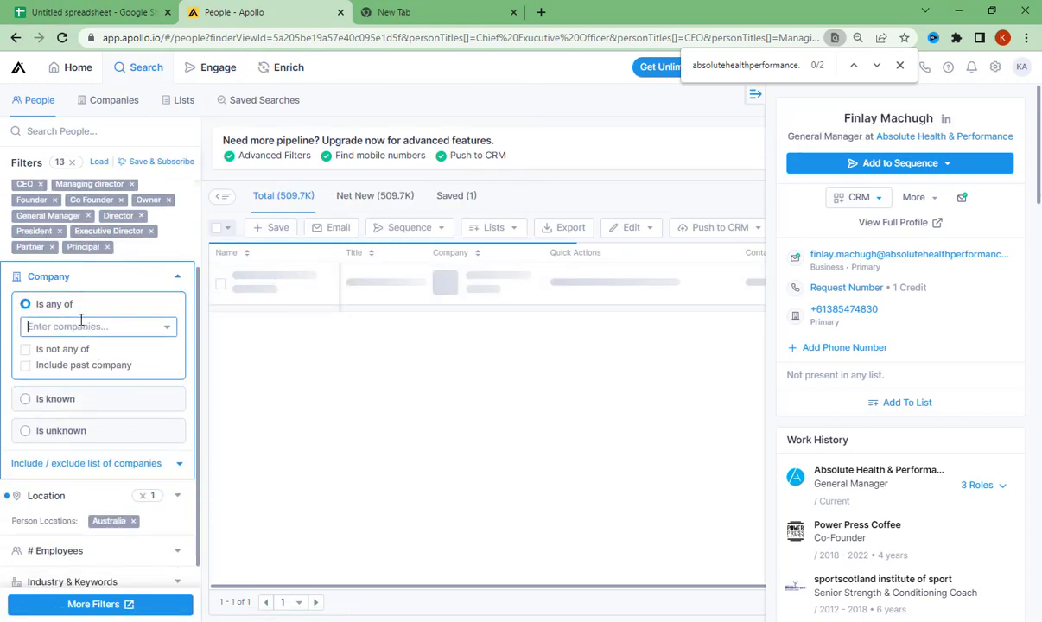
key(ctrl+v)
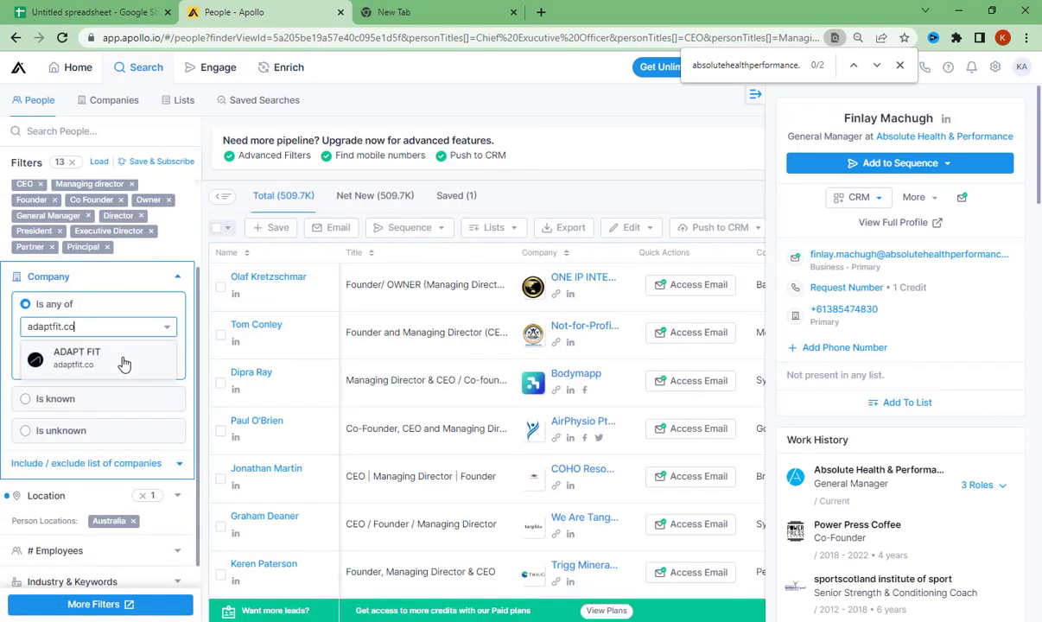
click(121, 361)
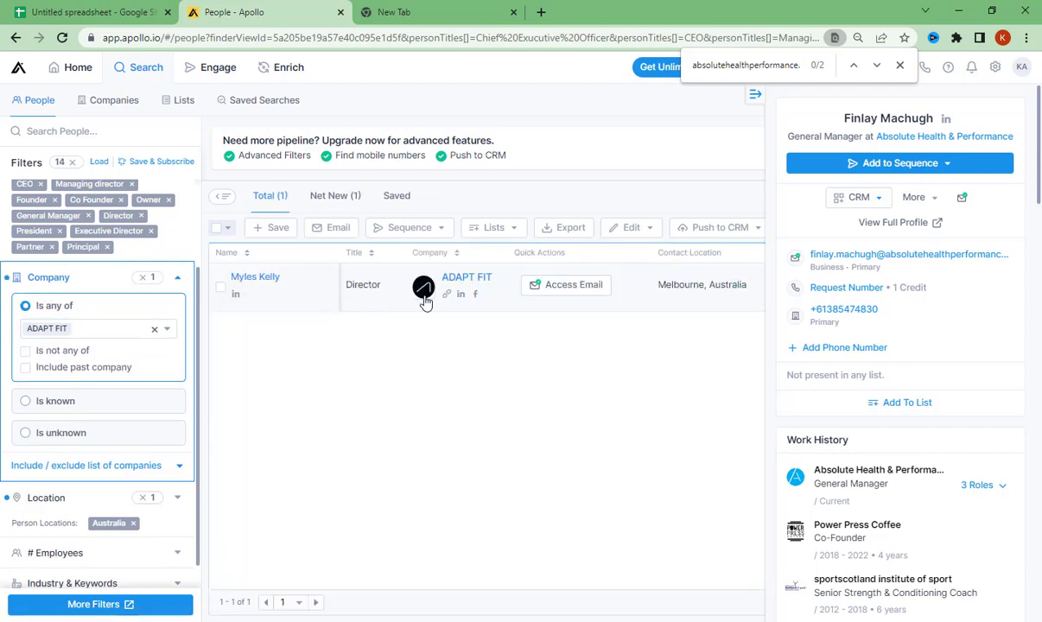
scroll(179, 275, up, 2)
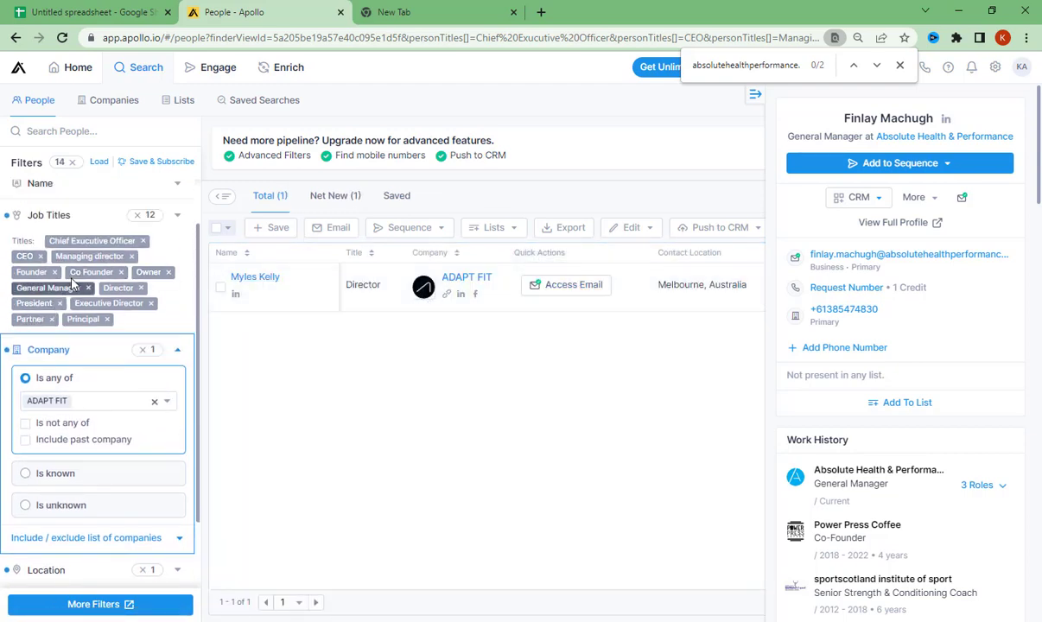
- Reveal the ADAPT FIT director's email addresses, search the page for adaptfit.co to compare domains, and reopen the email list
click(570, 296)
key(ctrl+f)
key(ctrl+v)
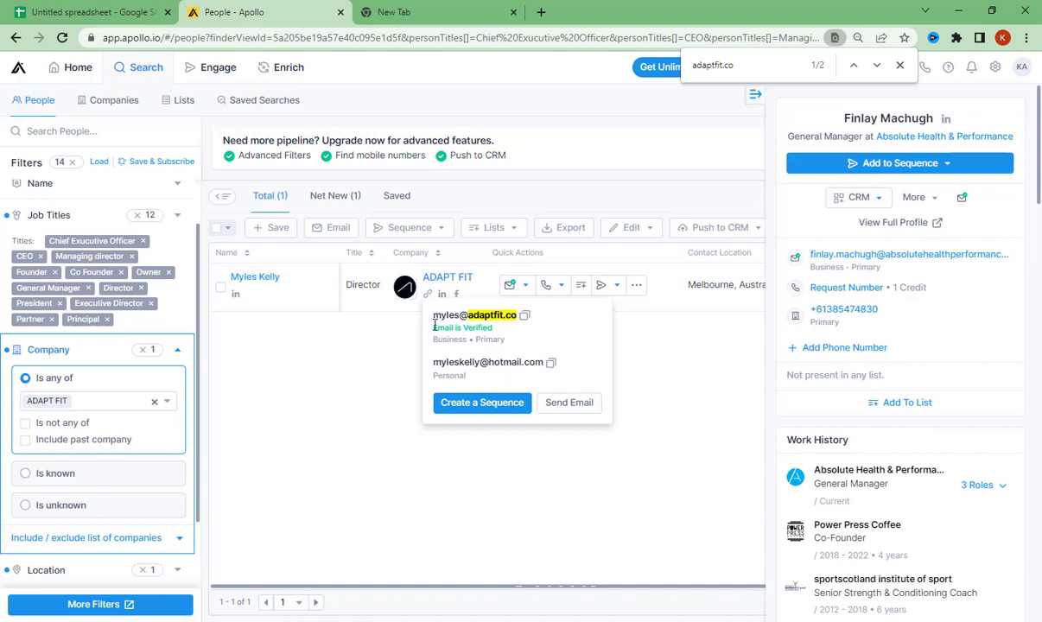
drag(434, 321, 562, 319)
click(562, 319)
click(514, 291)
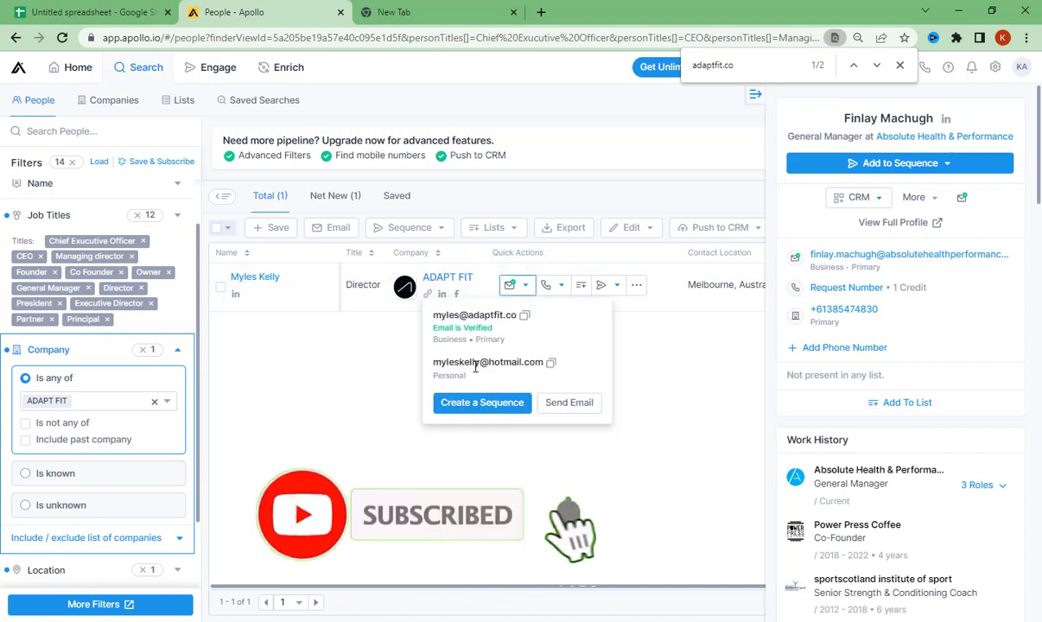
- Copy the ADAPT FIT director's business email from Apollo and paste it into Email cell F4 of the spreadsheet
drag(434, 362, 529, 360)
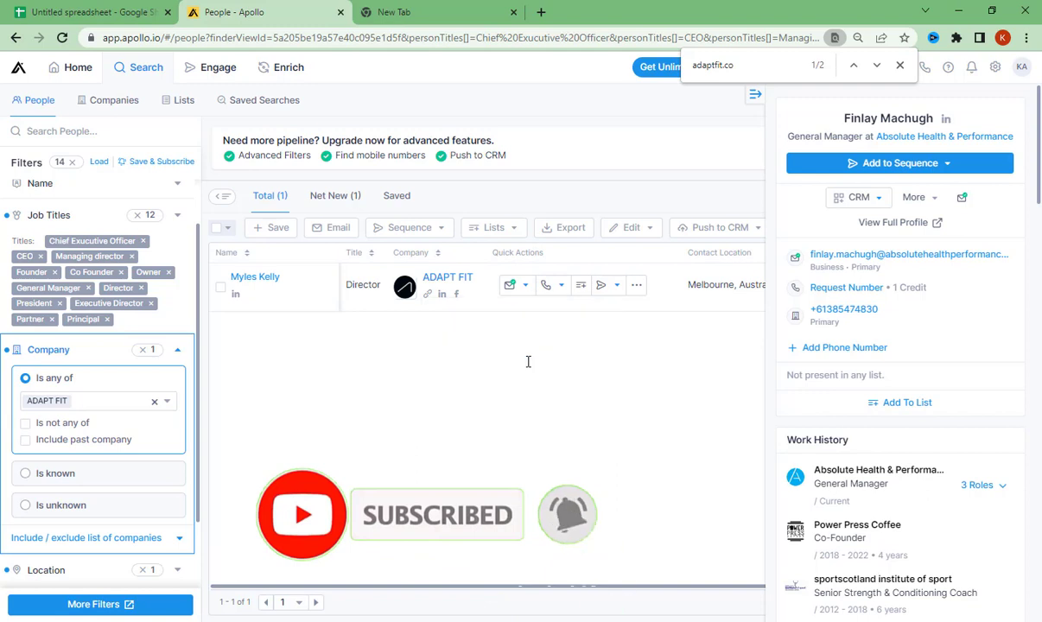
click(524, 290)
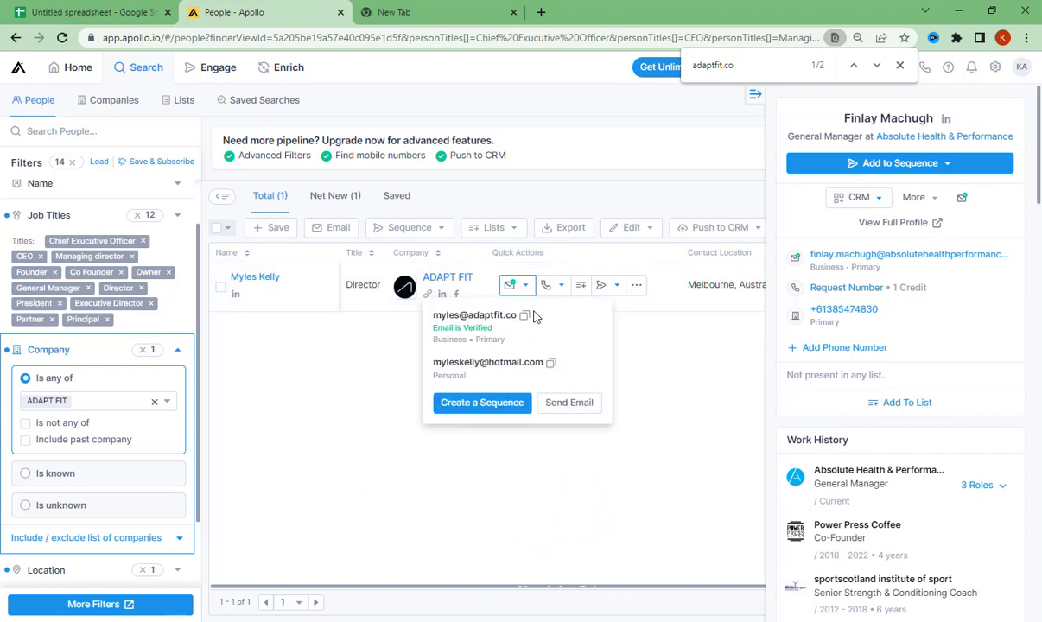
click(526, 317)
click(121, 9)
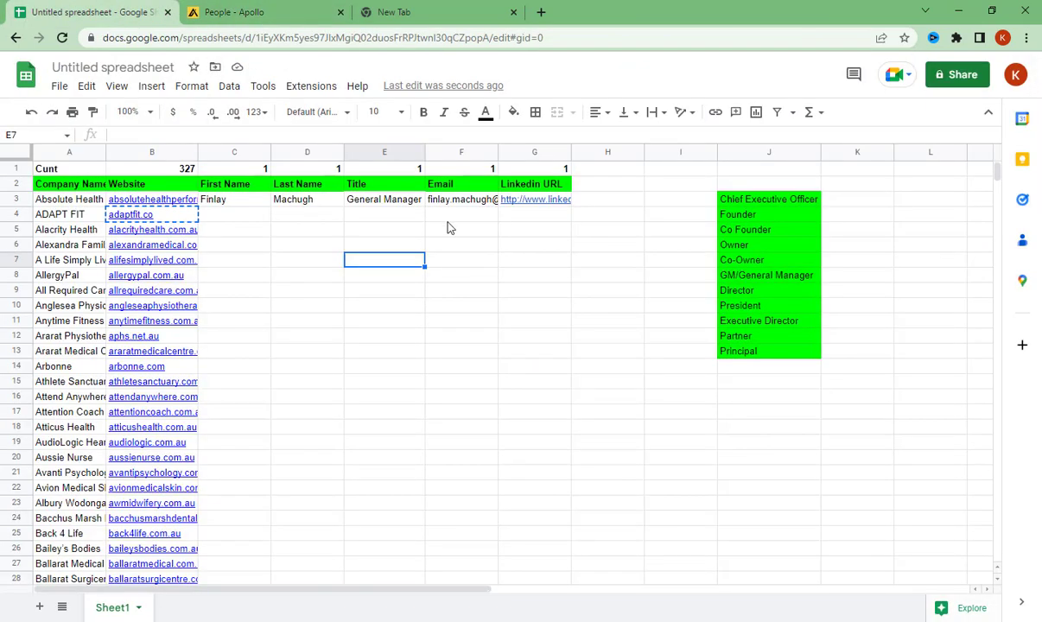
click(445, 216)
key(ctrl+v)
- Copy the ADAPT FIT contact's name and title from the Apollo profile and enter only the first name in cell C4 of the spreadsheet
click(238, 12)
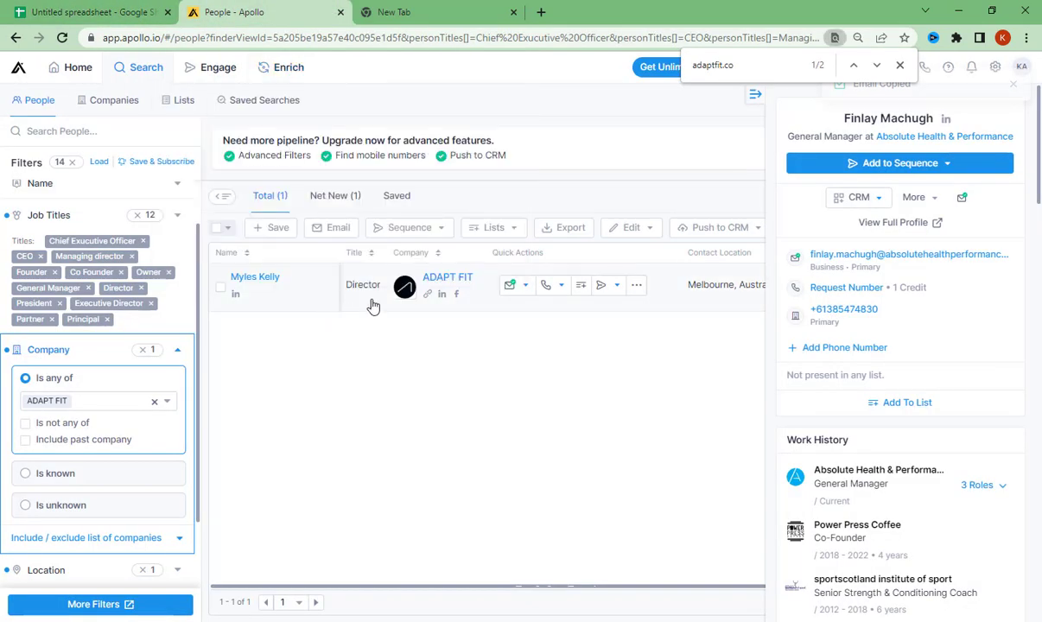
click(372, 305)
drag(887, 138, 834, 127)
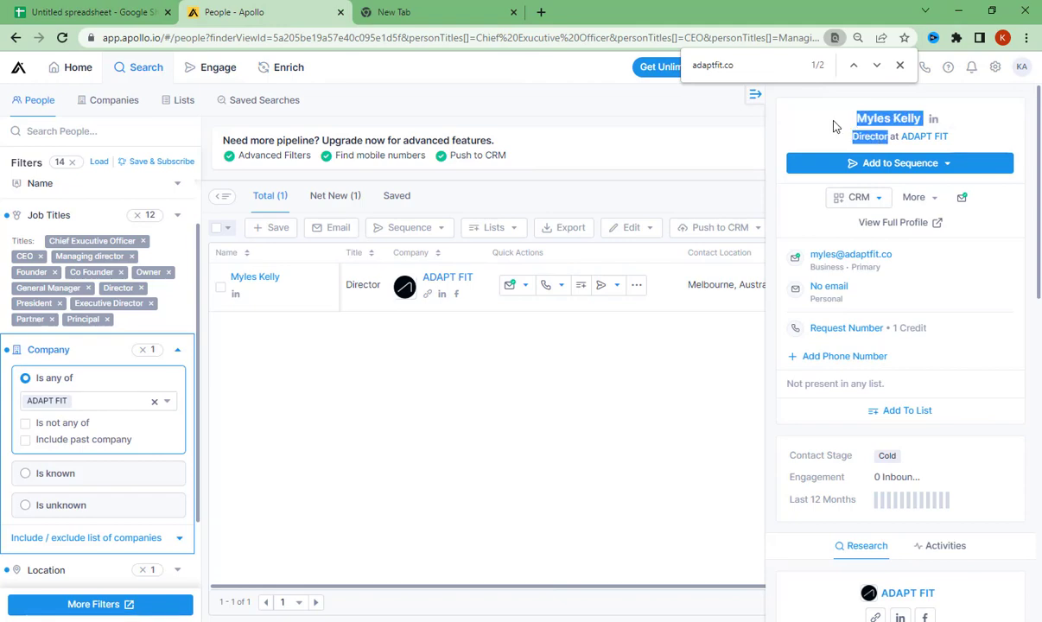
click(130, 11)
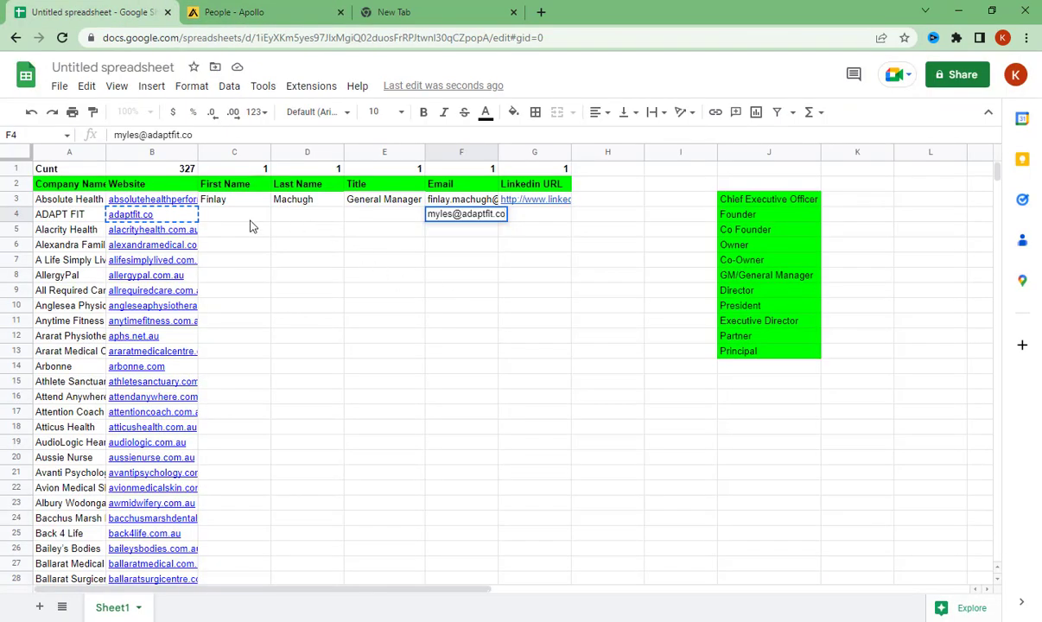
double_click(249, 219)
key(ctrl+v)
key(BackSpace)
key(BackSpace)
key(BackSpace)
key(BackSpace)
key(BackSpace)
key(BackSpace)
key(BackSpace)
key(BackSpace)
key(BackSpace)
key(BackSpace)
key(BackSpace)
key(BackSpace)
key(BackSpace)
key(BackSpace)
key(BackSpace)
click(309, 219)
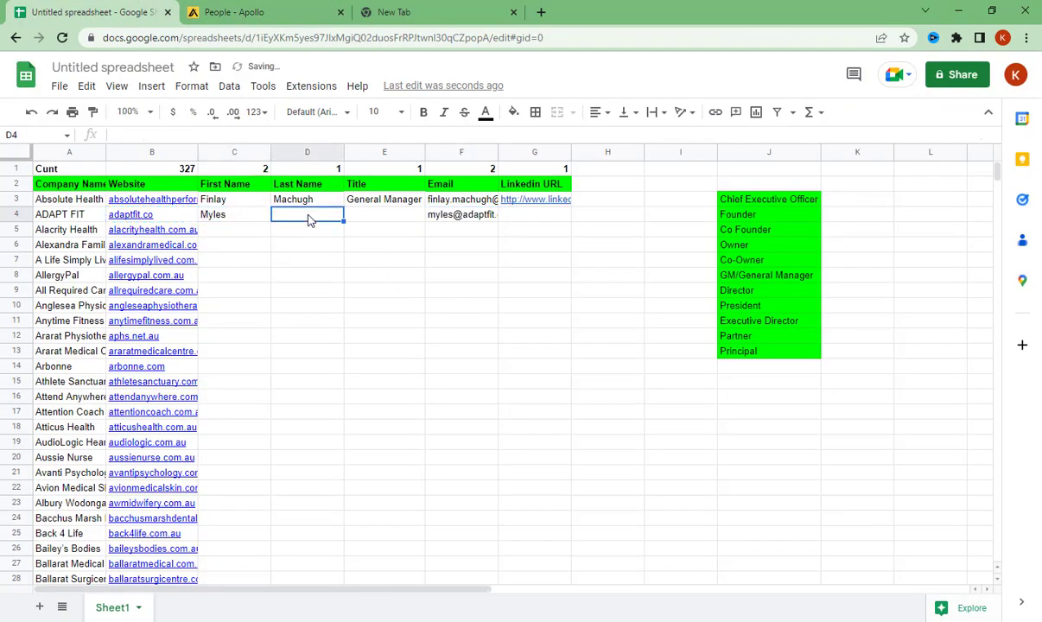
- Paste the copied contact details into D4, keep only the last name there, and move the title Director into E4
double_click(309, 216)
key(ctrl+v)
drag(309, 220, 358, 252)
key(ctrl+x)
click(422, 219)
key(ctrl+v)
- Copy the ADAPT FIT contact's LinkedIn profile link from Apollo and paste it into Linkedin URL cell G4 of the spreadsheet
click(226, 6)
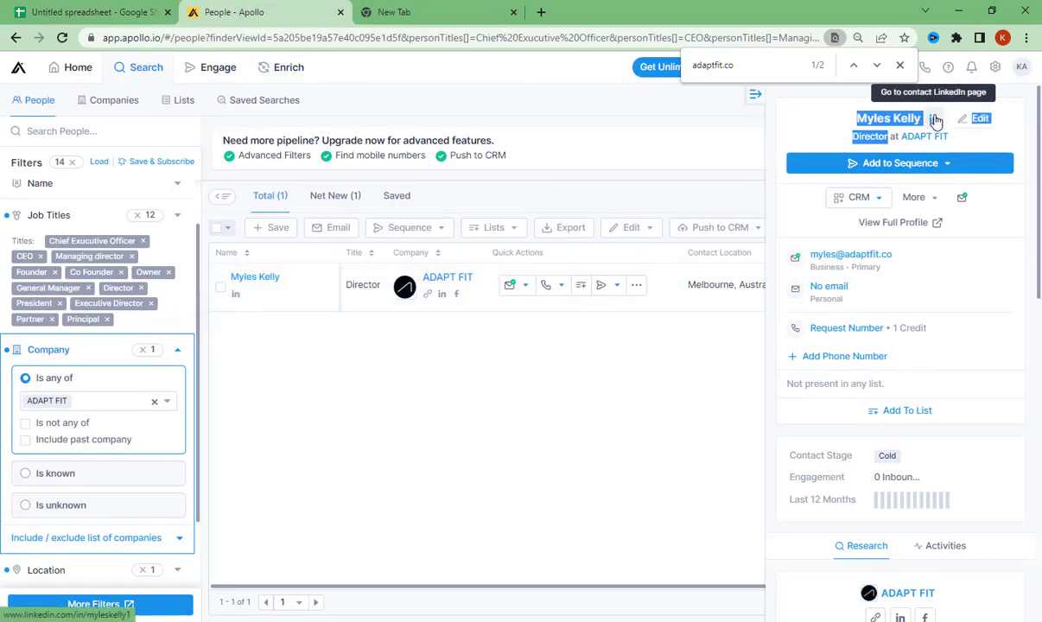
right_click(934, 121)
click(829, 218)
click(87, 13)
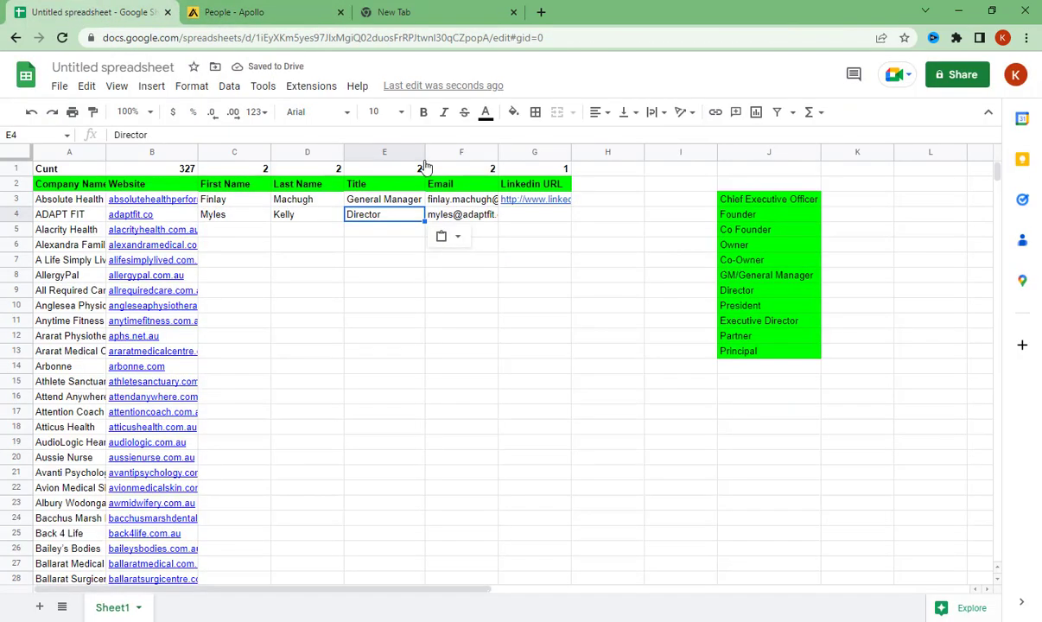
click(522, 222)
key(ctrl+v)
- Auto-fit the width of the Linkedin URL column G to its contents
click(519, 265)
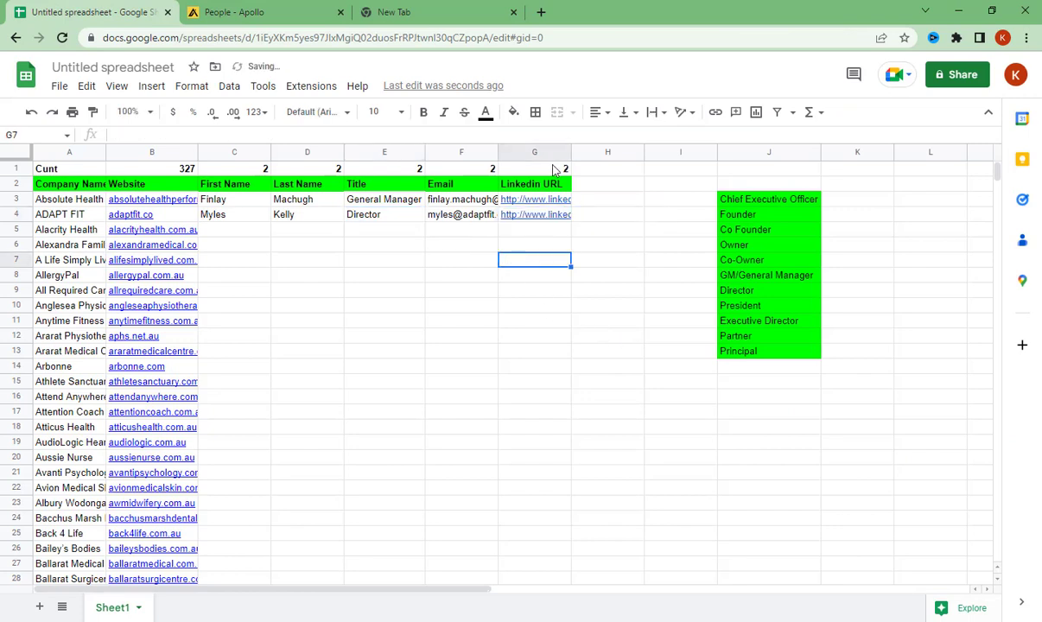
double_click(570, 152)
click(386, 366)
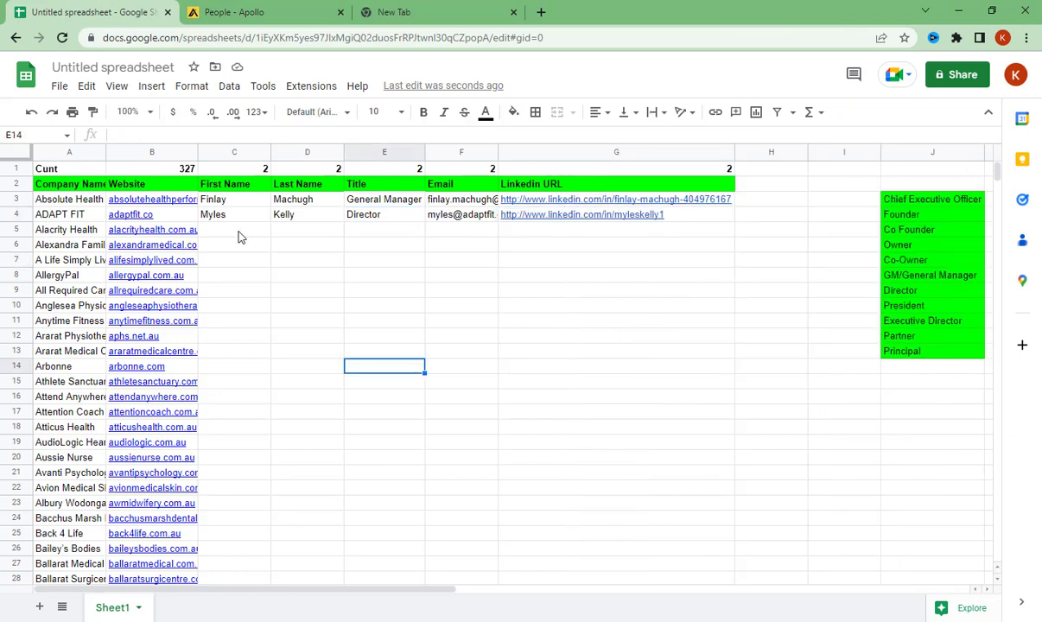